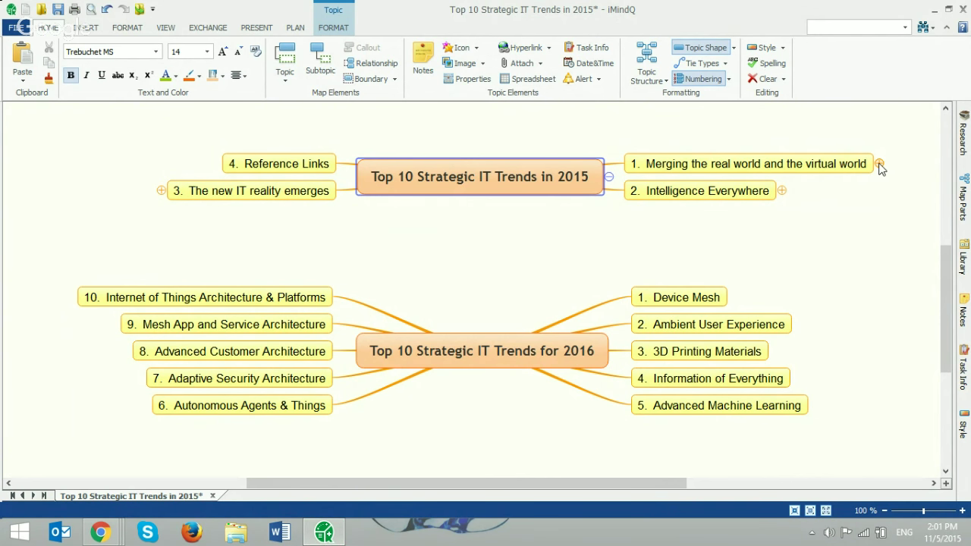
- Expand topics 1, 2 and 3 of the Top 10 Strategic IT Trends in 2015 map to show their subtopics
left_click(879, 164)
mouse_move(470, 486)
left_mouse_down()
mouse_move(531, 486)
mouse_move(477, 486)
left_mouse_up()
left_click(160, 190)
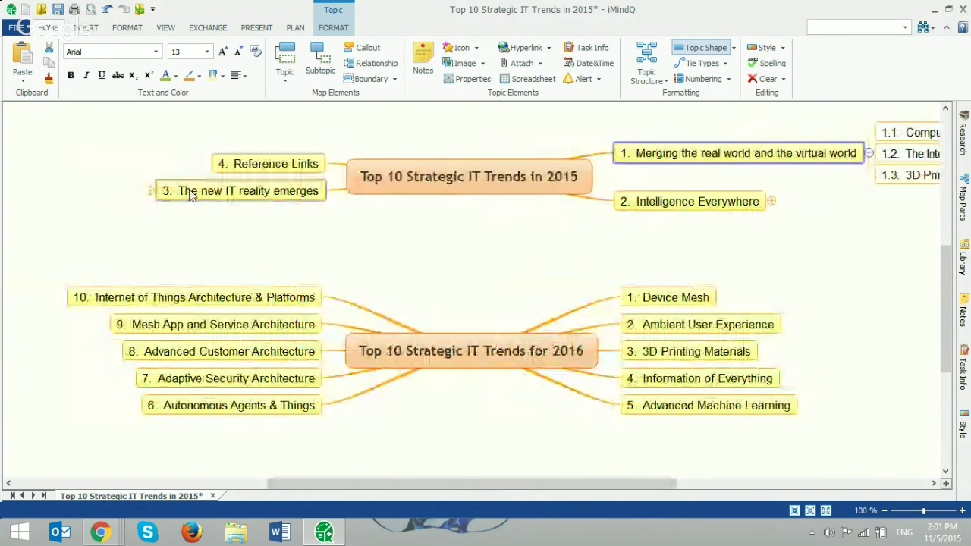
left_click(151, 190)
left_click(771, 202)
left_click(771, 201)
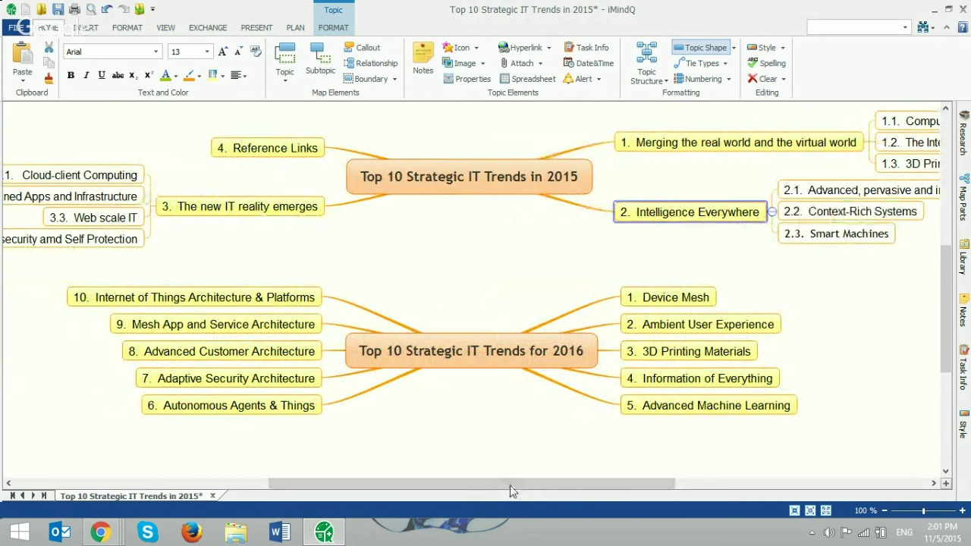
- Examine the subtopics of the 2015 trends and the topics of the 2016 trends, including the 3D Printing subtopic
left_click_drag(512, 491, 440, 491)
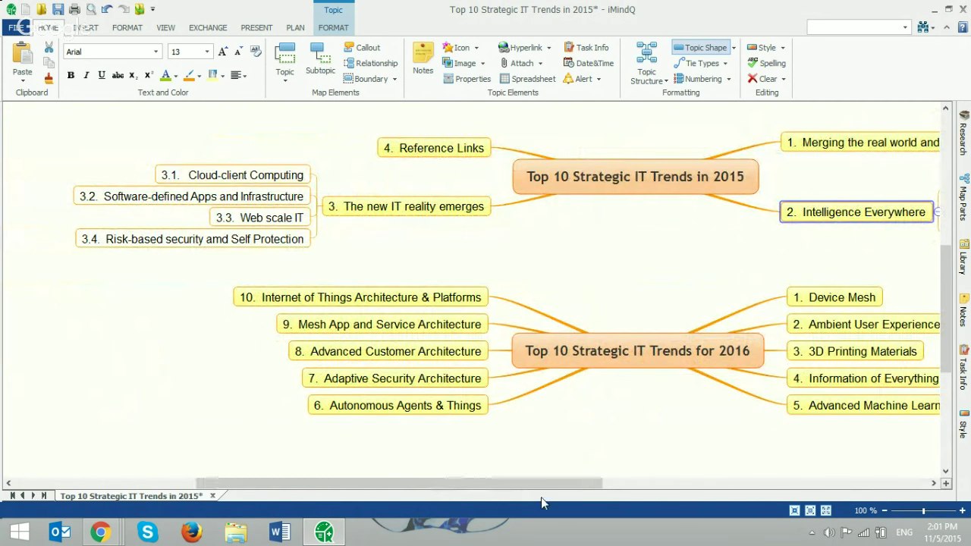
left_click_drag(541, 488, 686, 474)
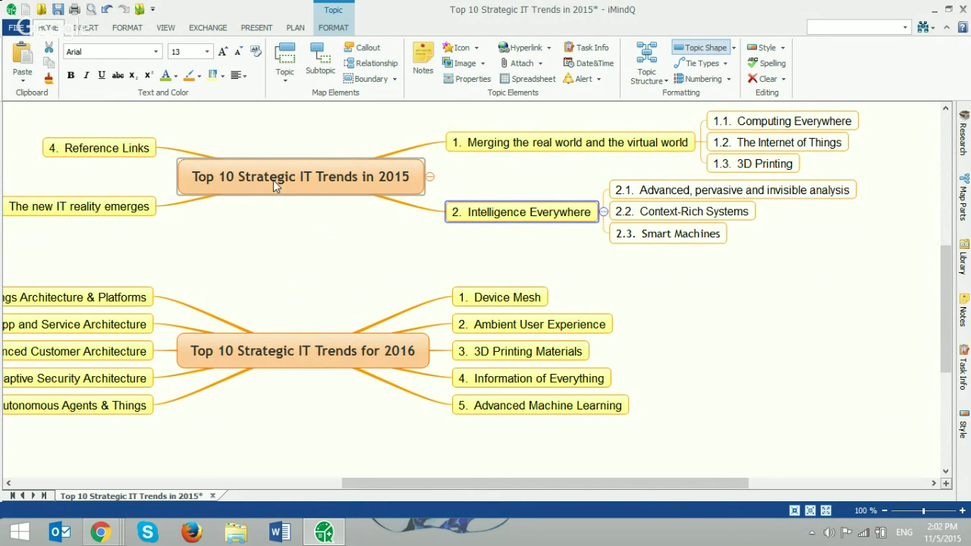
left_click_drag(395, 486, 445, 496)
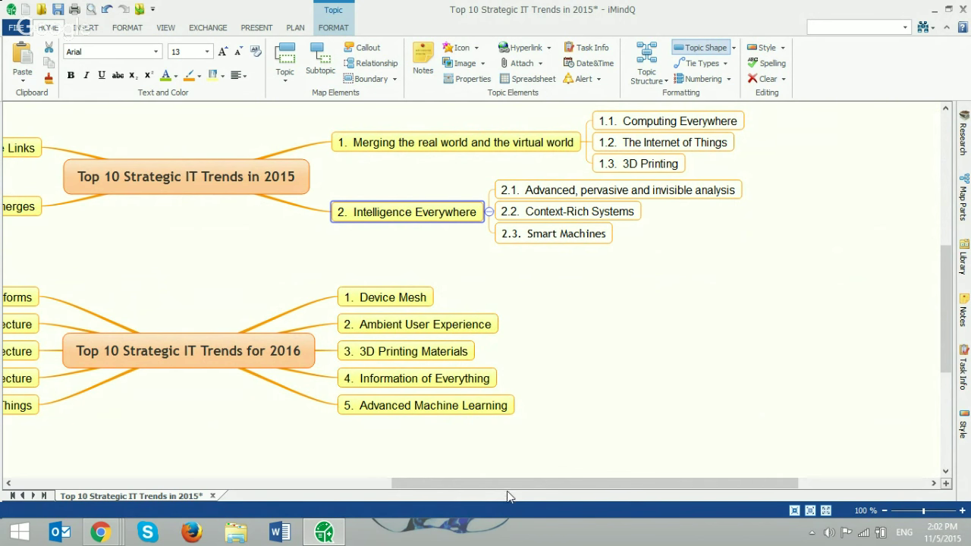
left_click_drag(505, 487, 500, 487)
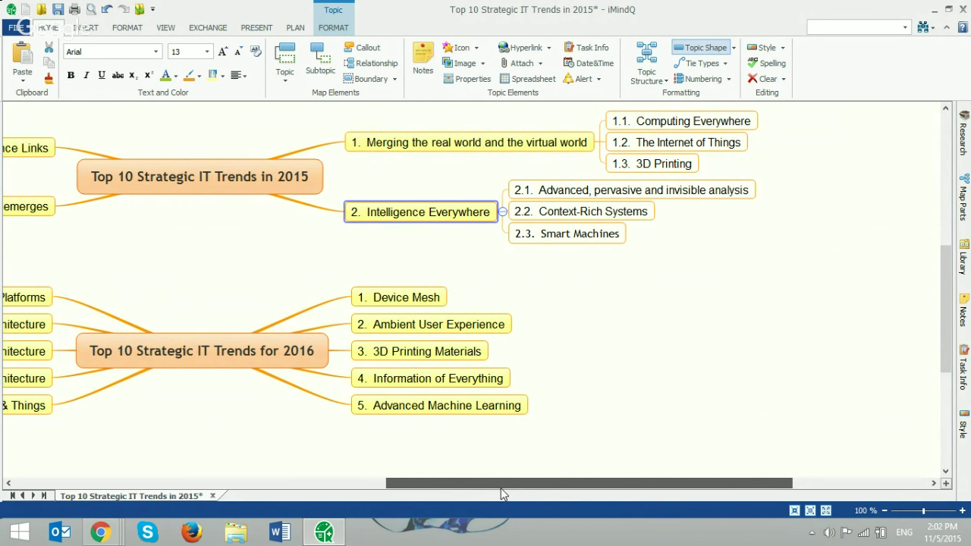
left_click_drag(501, 488, 367, 496)
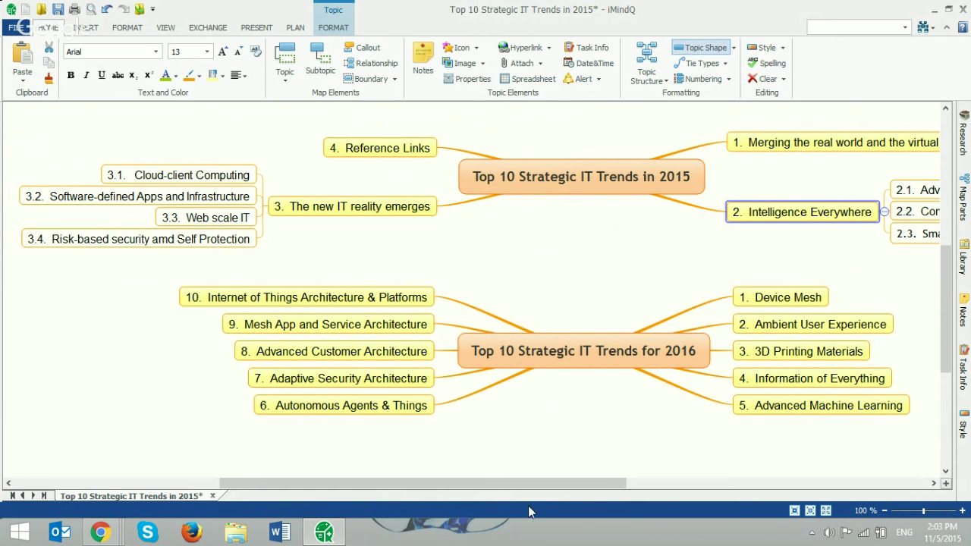
left_click_drag(515, 492, 625, 491)
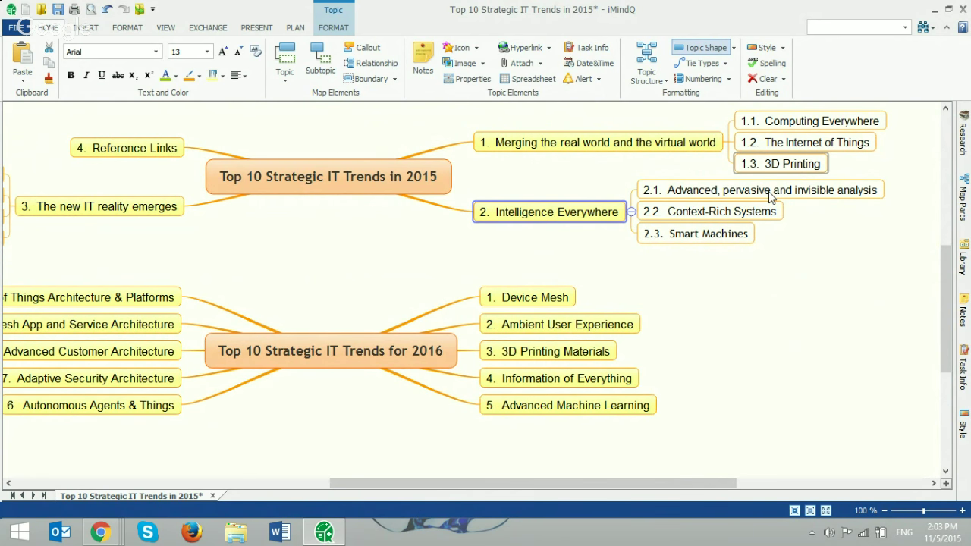
left_click_drag(409, 482, 592, 455)
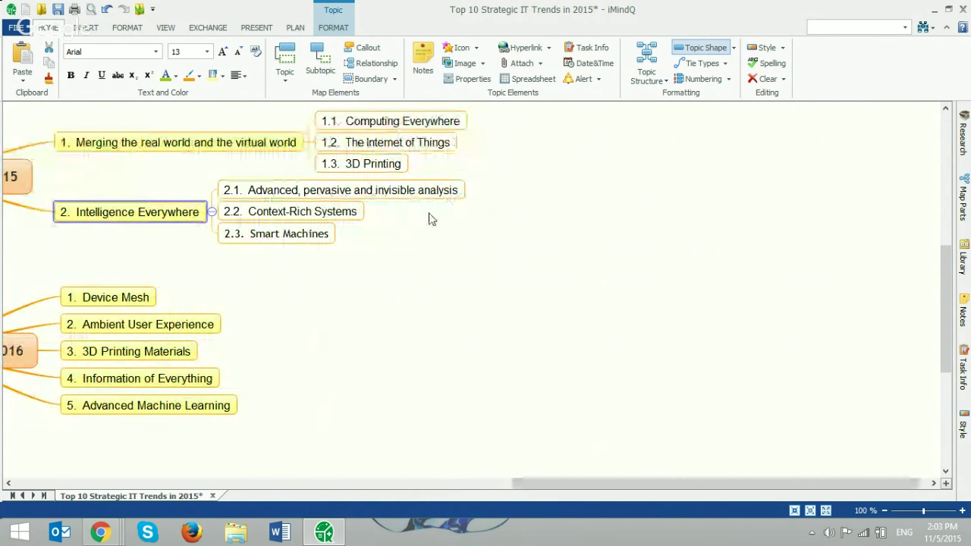
left_click(380, 168)
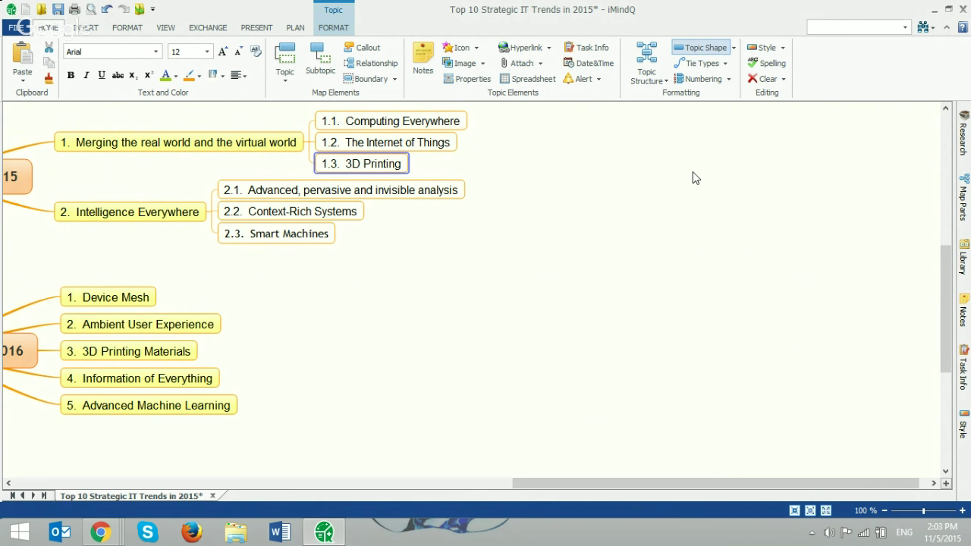
- Add a floating topic named 3D Printing in the empty area beside the 2015 trends map
double_click(688, 191)
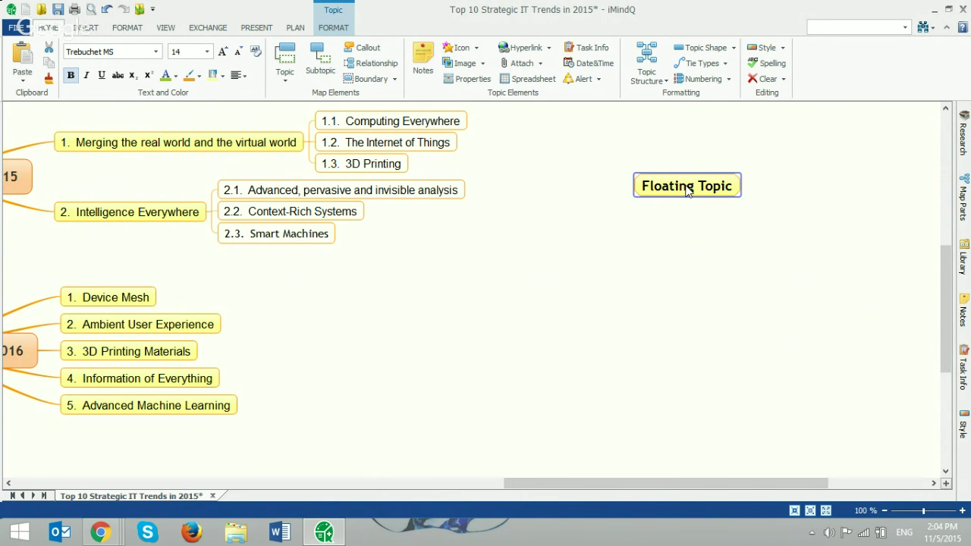
type("3D")
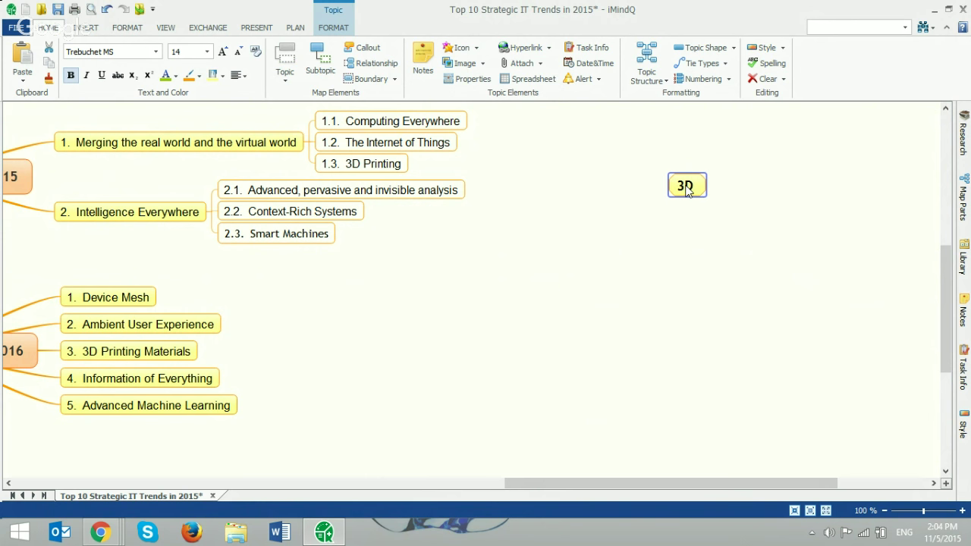
type(" Print")
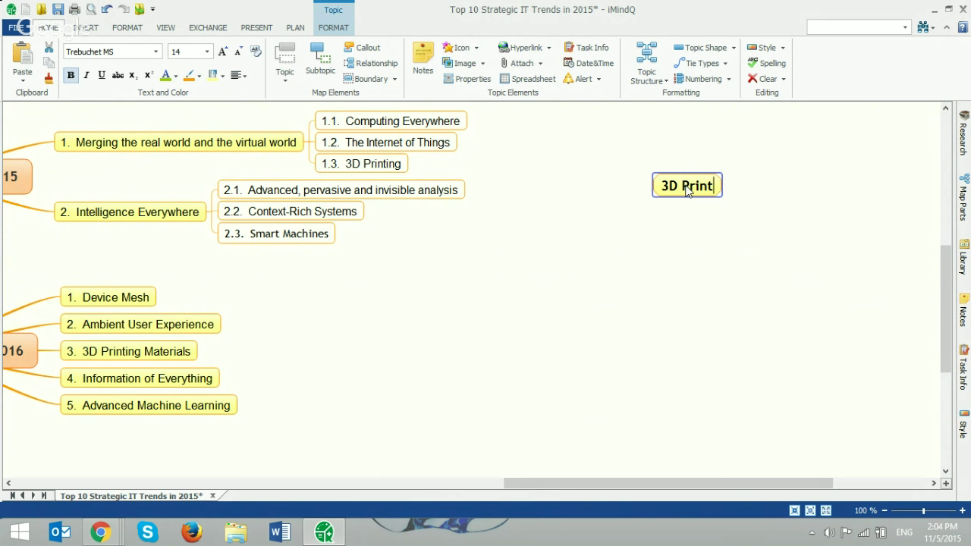
key("BackSpace")
type("ting")
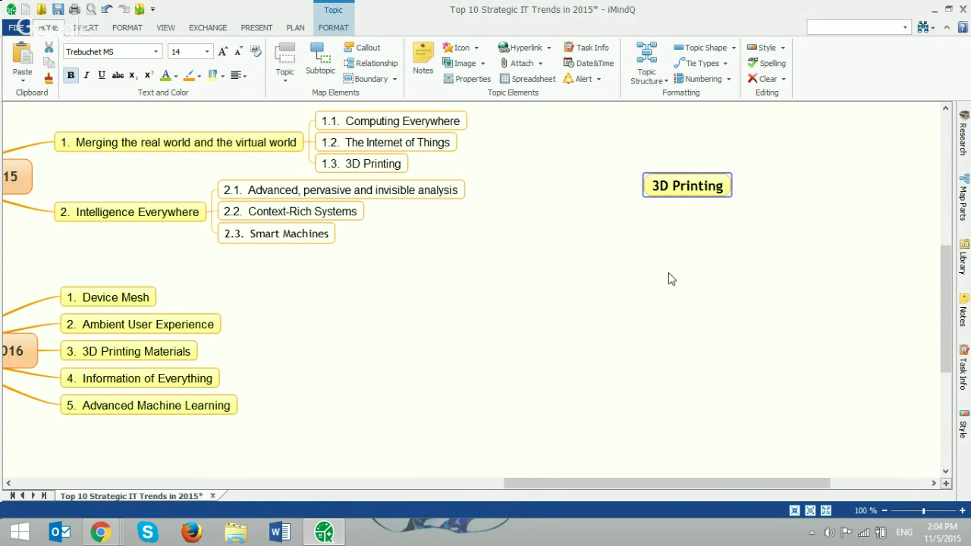
left_click(669, 277)
- Change the topic structure of the floating 3D Printing topic to the second two-sided map layout
left_click(685, 195)
left_click(648, 85)
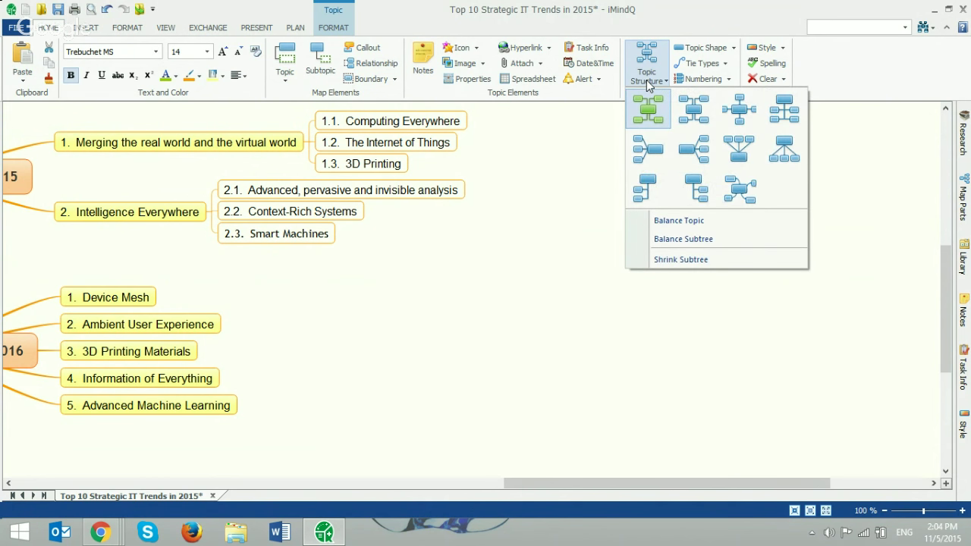
left_click(687, 112)
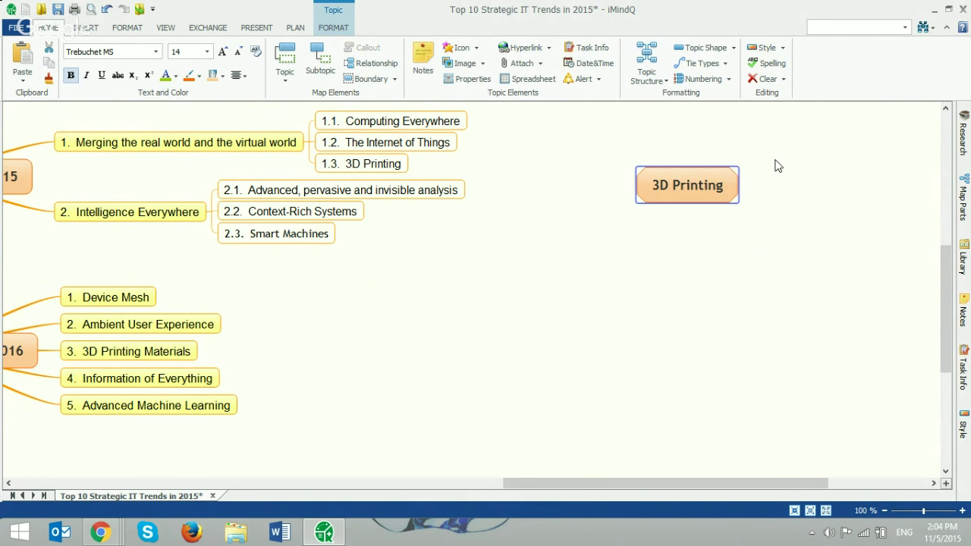
left_click_drag(626, 486, 563, 487)
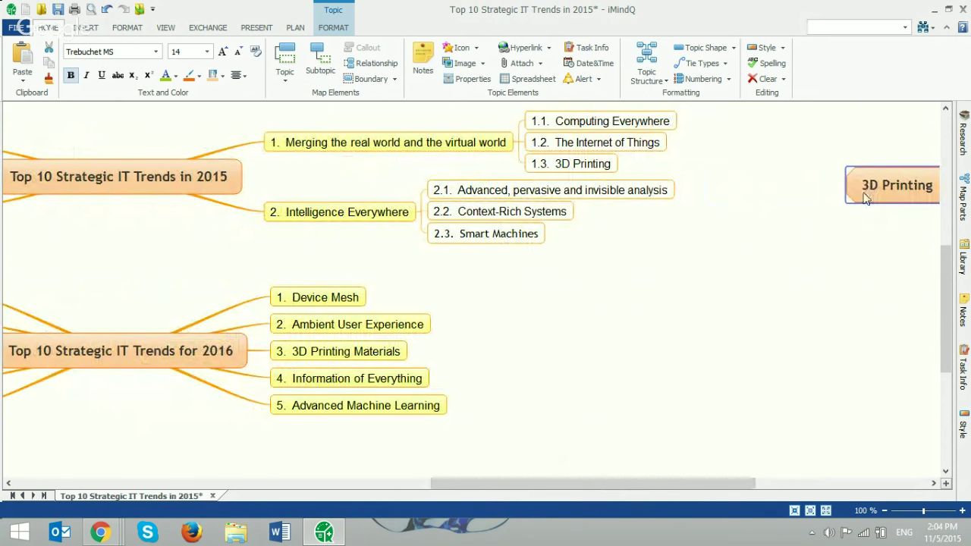
left_click(152, 350)
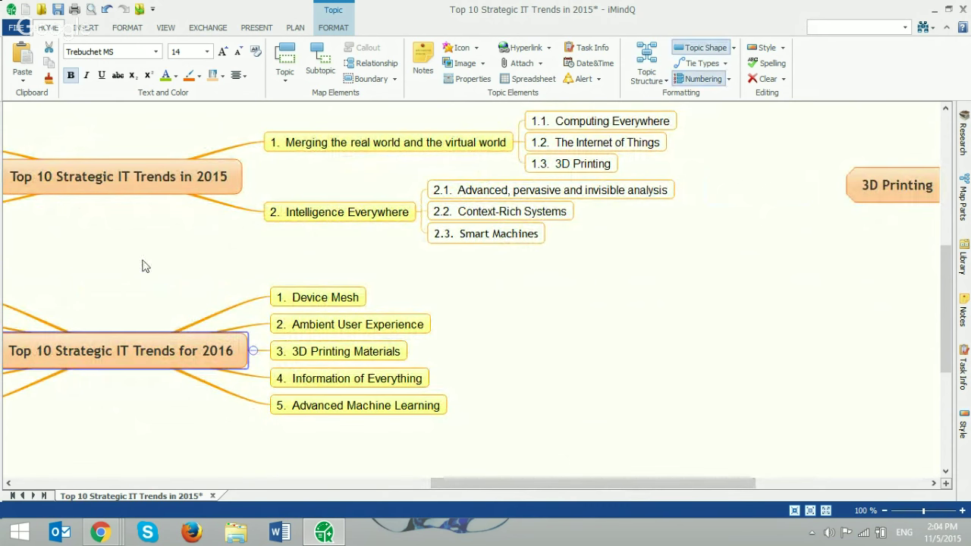
left_click(139, 180)
left_click(119, 352)
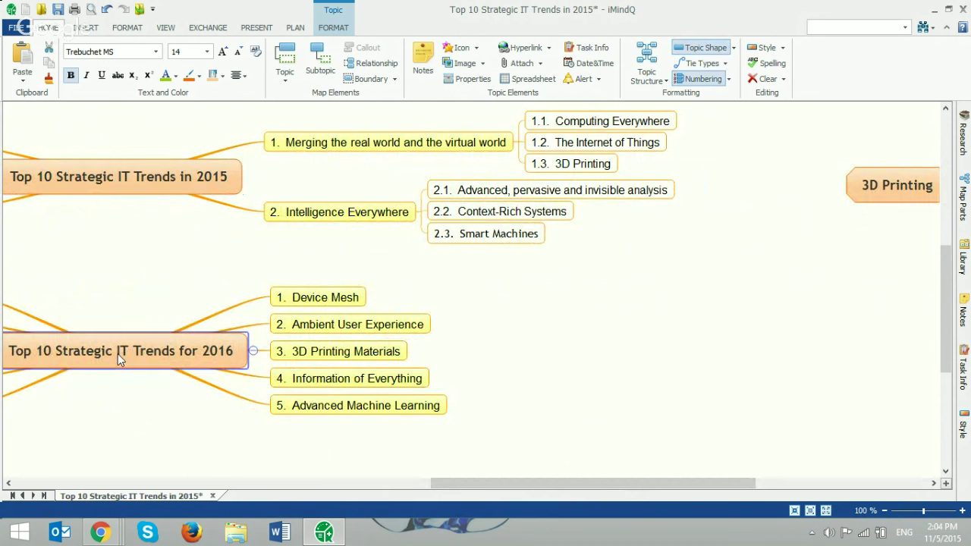
left_click(107, 193)
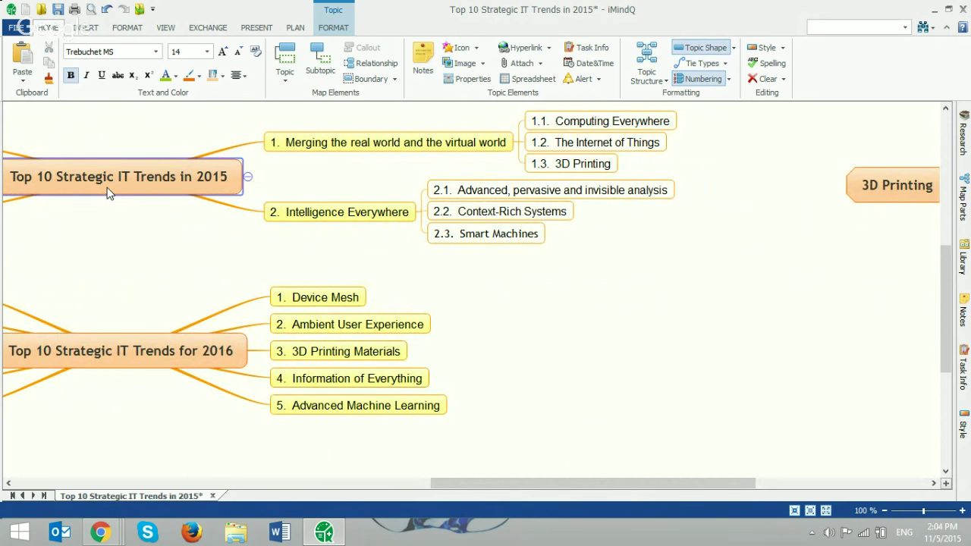
left_click(180, 359)
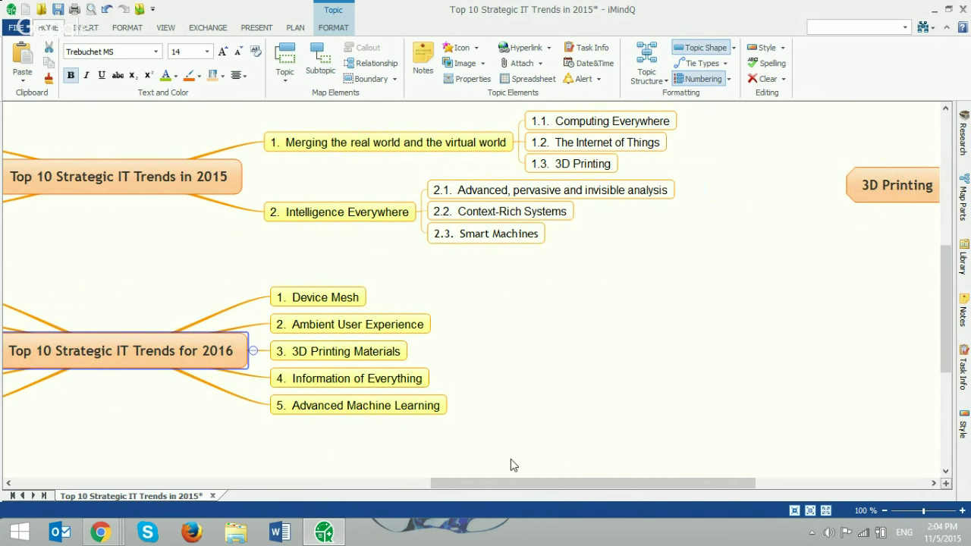
- Create a relationship from subtopic 1.3 3D Printing of the 2015 map to the floating 3D Printing topic
left_click_drag(536, 483, 686, 485)
left_click(539, 187)
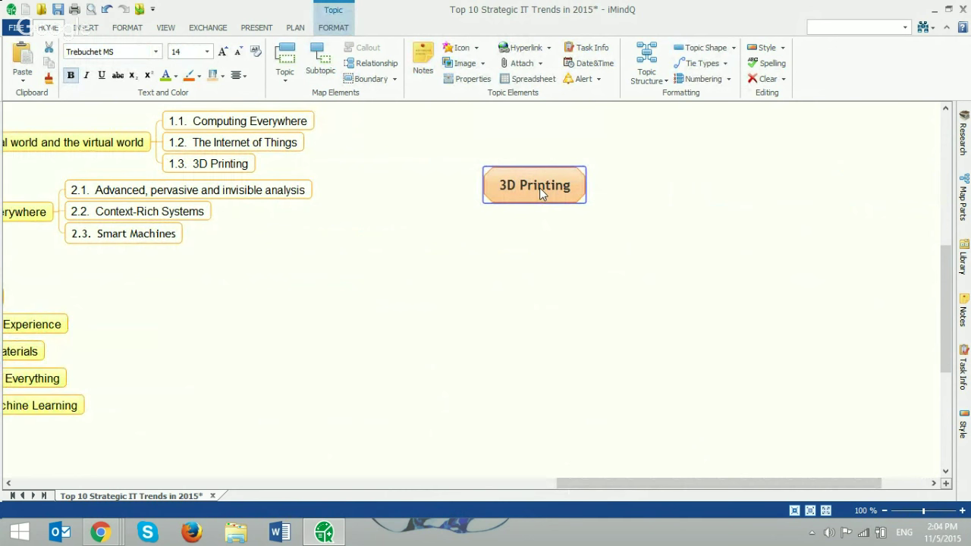
left_click(241, 172)
left_click_drag(240, 172, 494, 188)
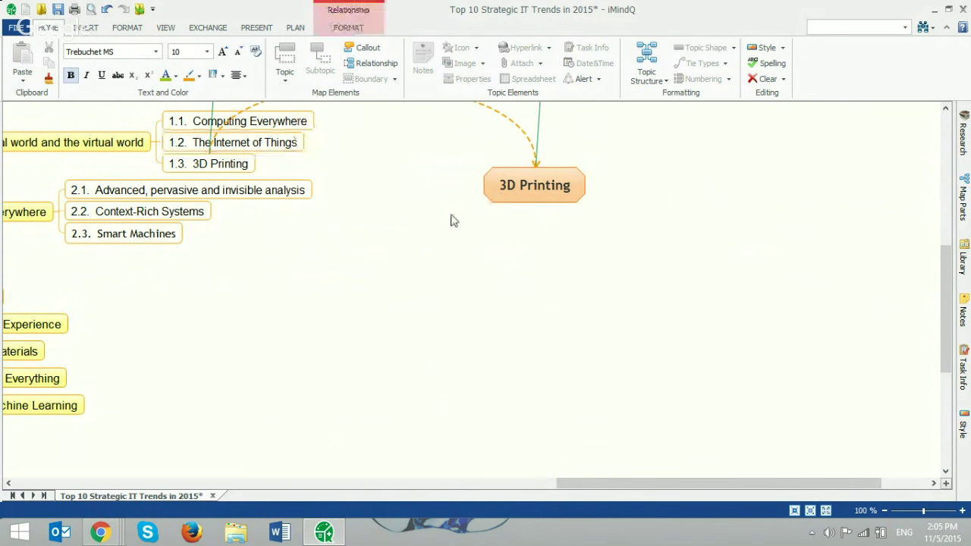
scroll(443, 244, "up", 1)
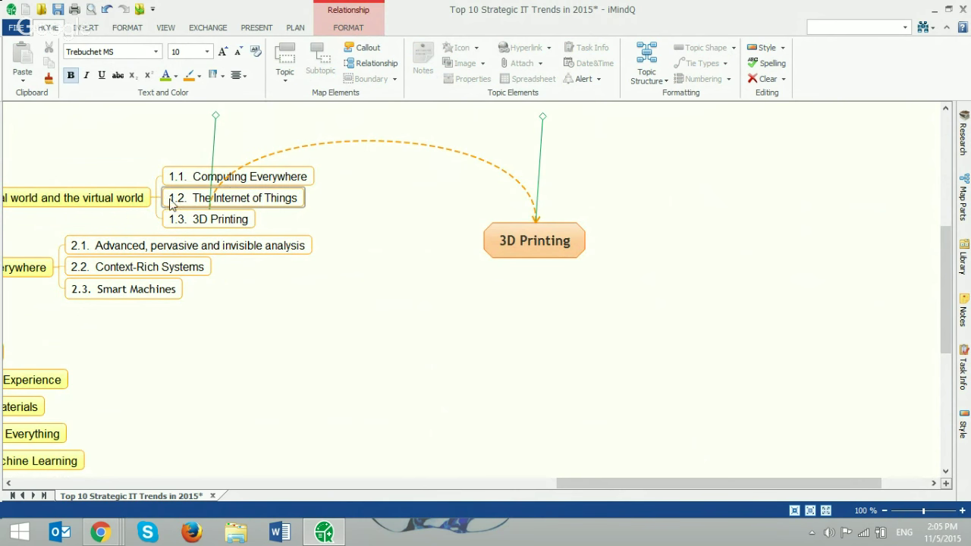
- Create a relationship from the 2016 topic 3D Printing Materials to the floating 3D Printing topic
left_click(540, 239)
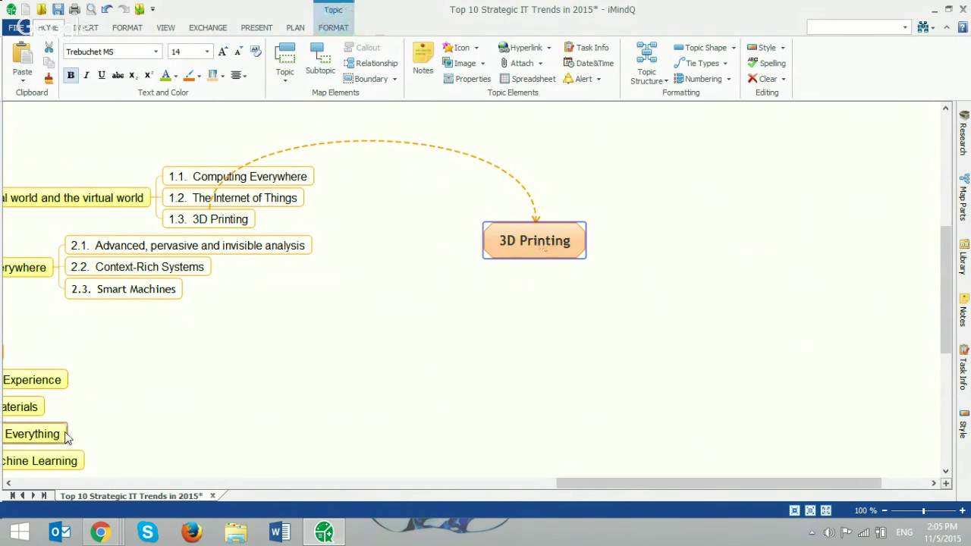
left_click_drag(574, 483, 463, 483)
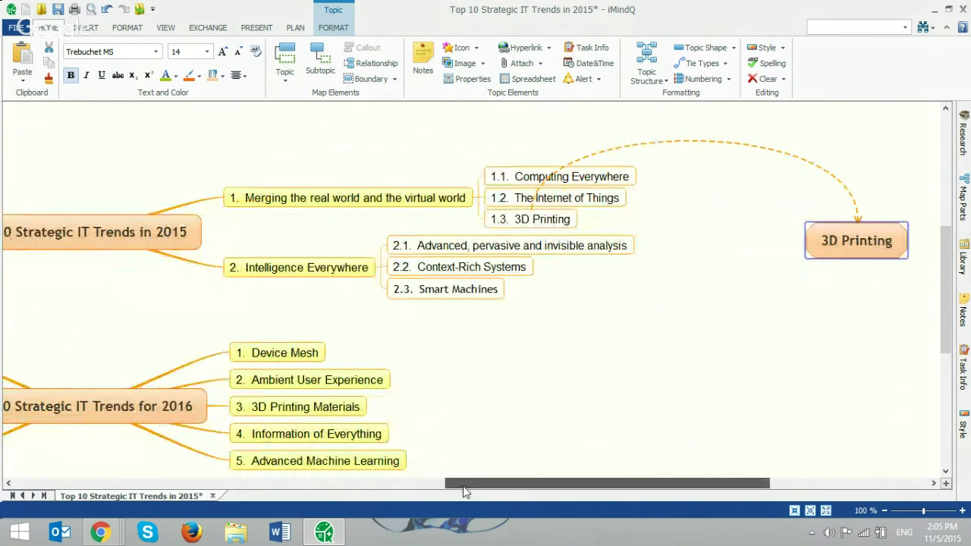
left_click(326, 410)
left_click_drag(365, 388, 849, 244)
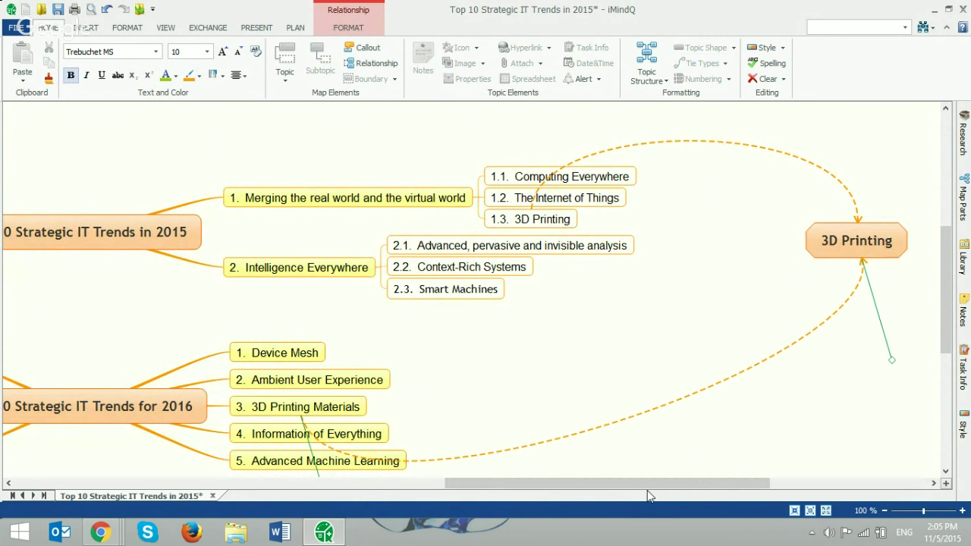
- Add a main topic named History to the floating 3D Printing topic
left_click_drag(543, 484, 688, 466)
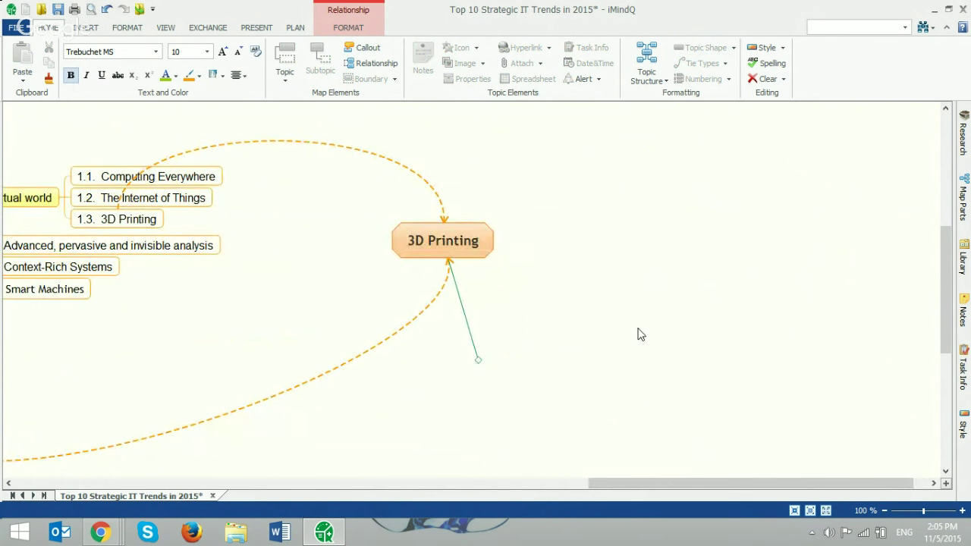
left_click(457, 237)
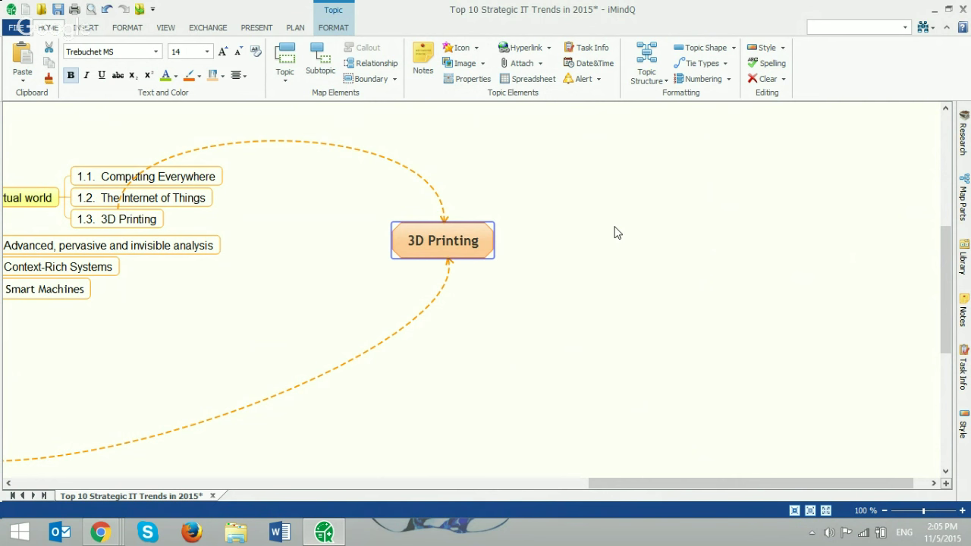
key("Insert")
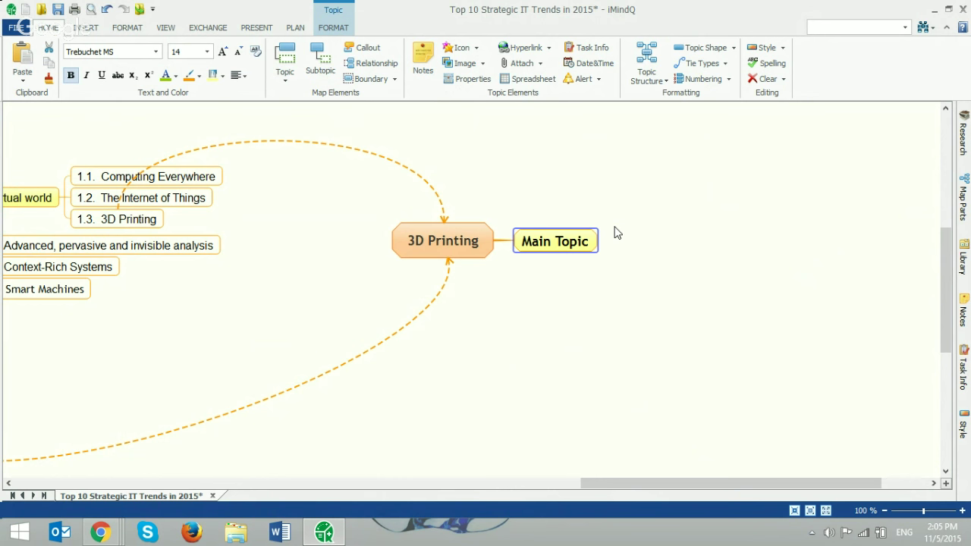
type("History")
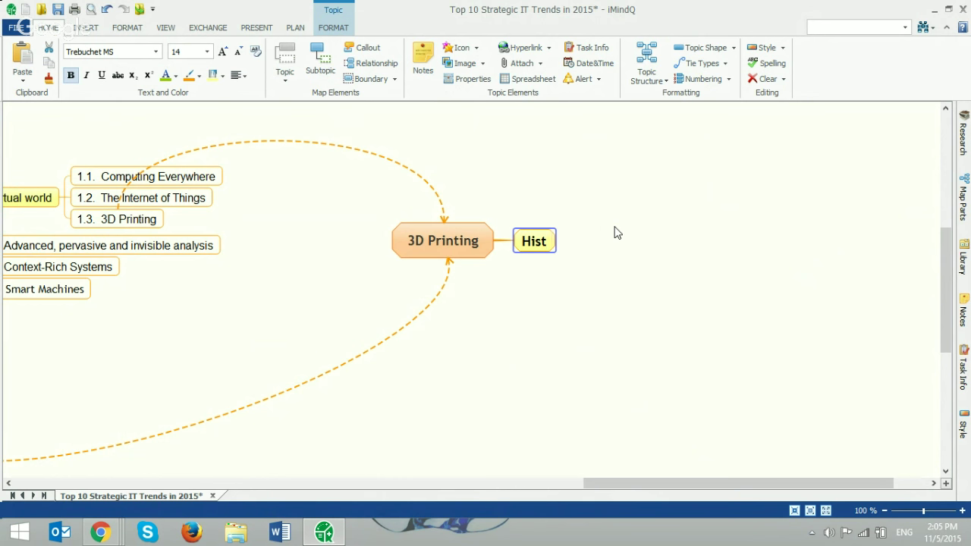
key("Return")
- Add a main topic named General Principles below History and insert another main topic under it
key("Return")
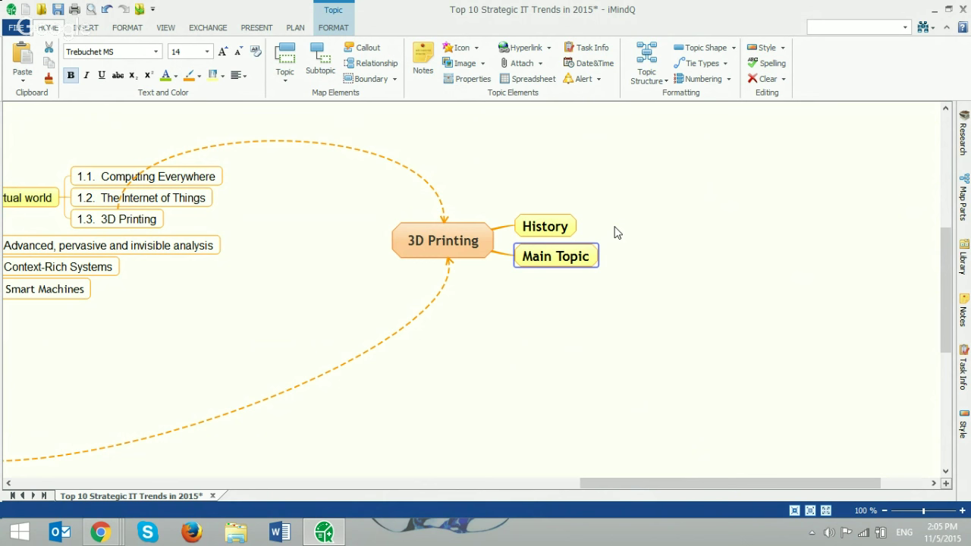
type("Gener")
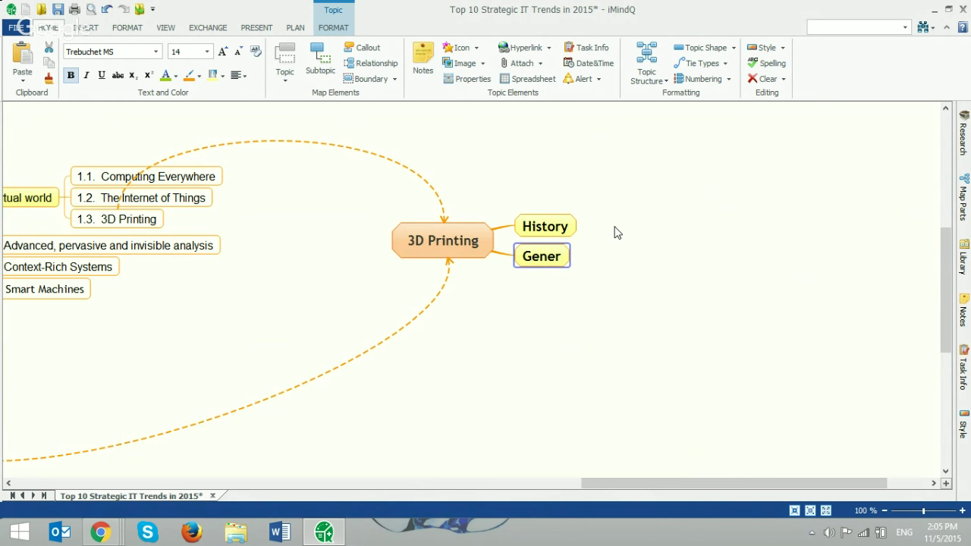
type("al Pri")
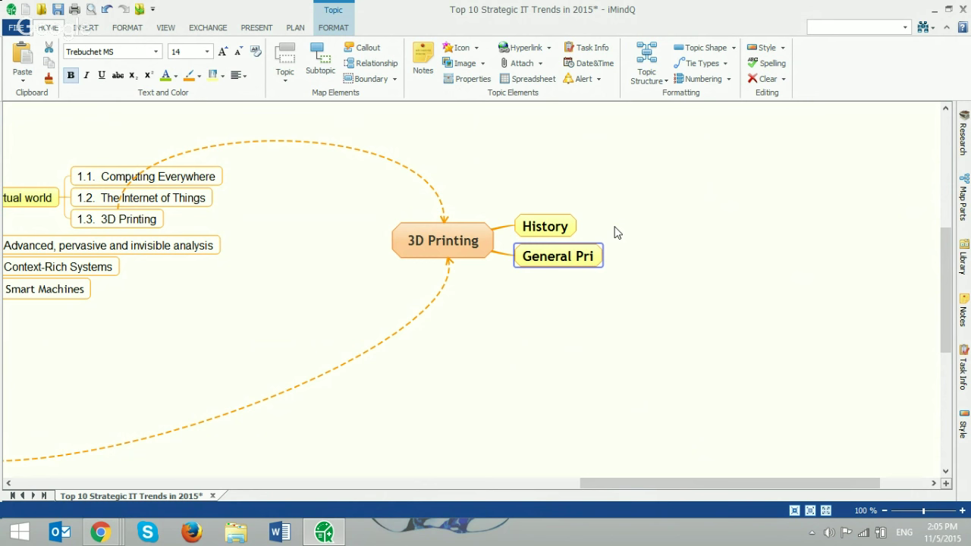
type("nciples")
key("Return")
key("Return")
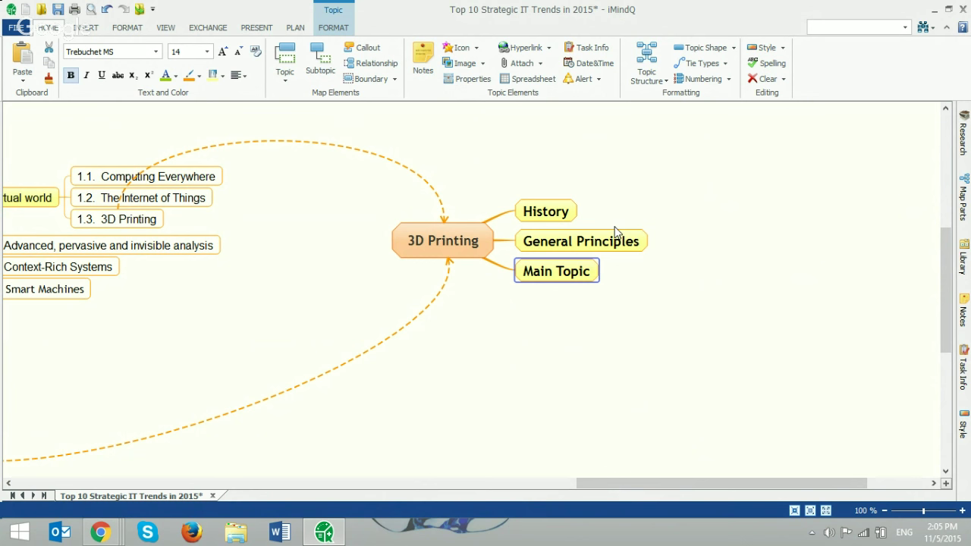
- Name the new main topic 3D Printing Processes and add another main topic named Type of Printers to the floating 3D Printing topic
type("3D Printing Processes")
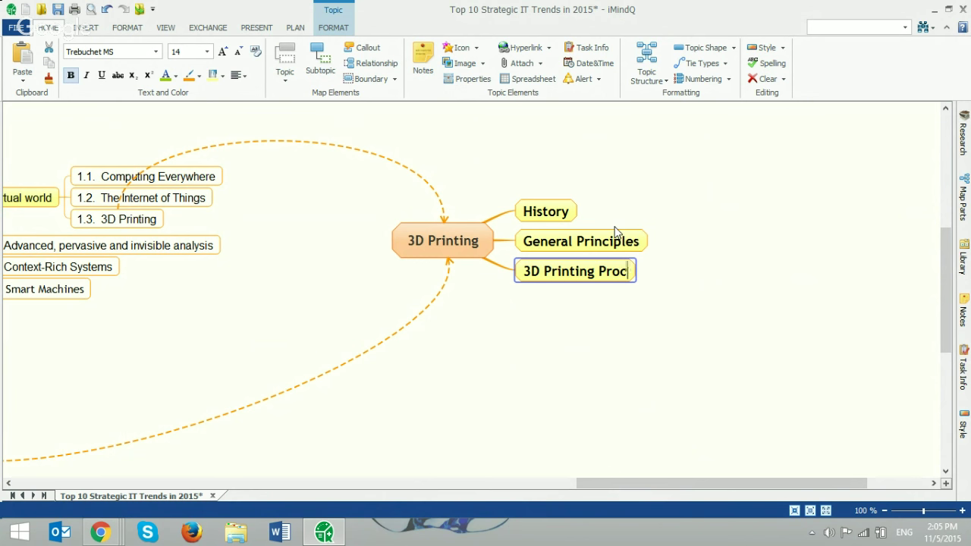
key("Return")
key("Return")
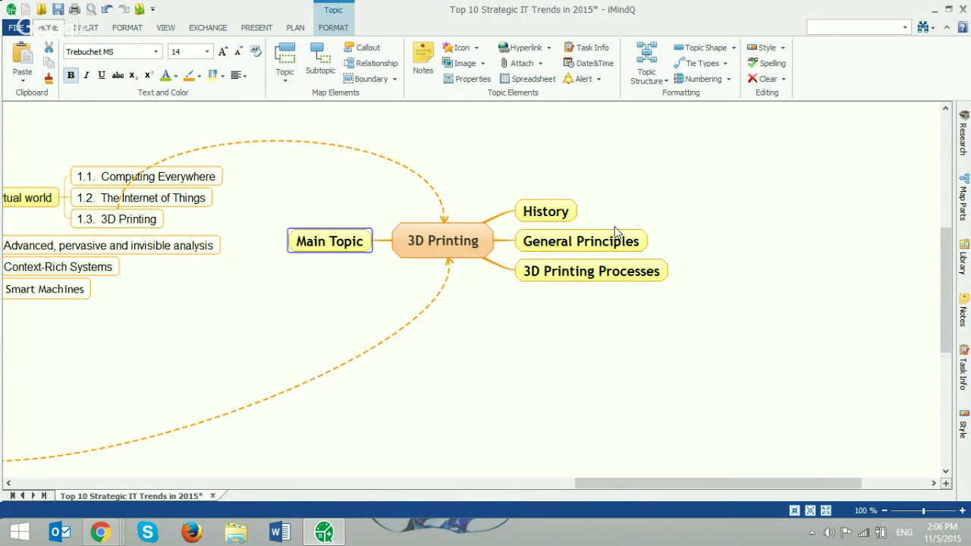
type("Type")
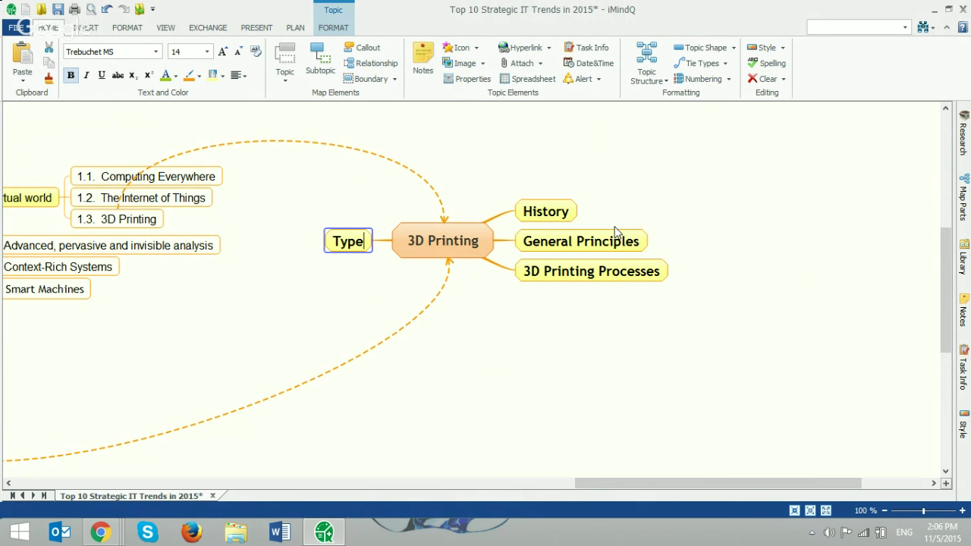
type(" of Printers")
key("Return")
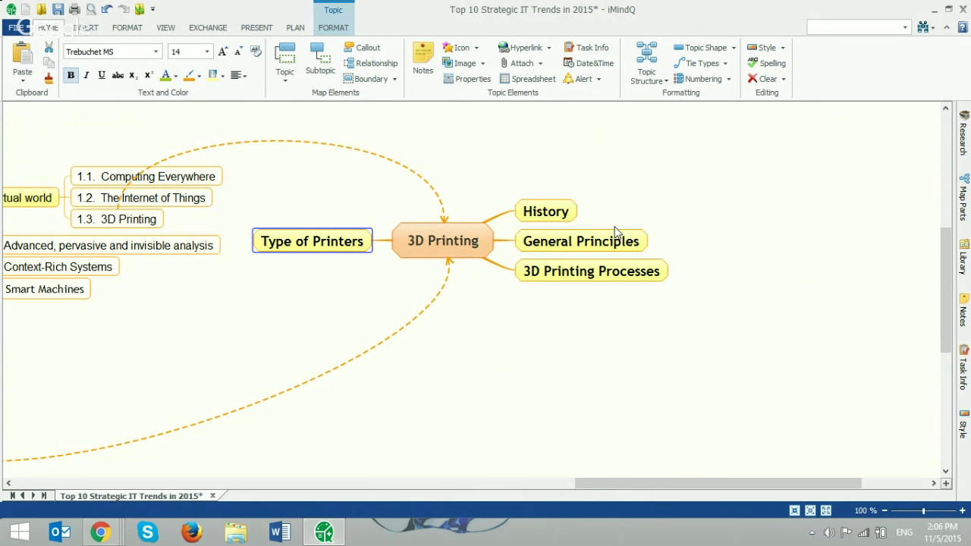
- Add a main topic named Applications of 3D Printing to the floating 3D Printing topic
key("Return")
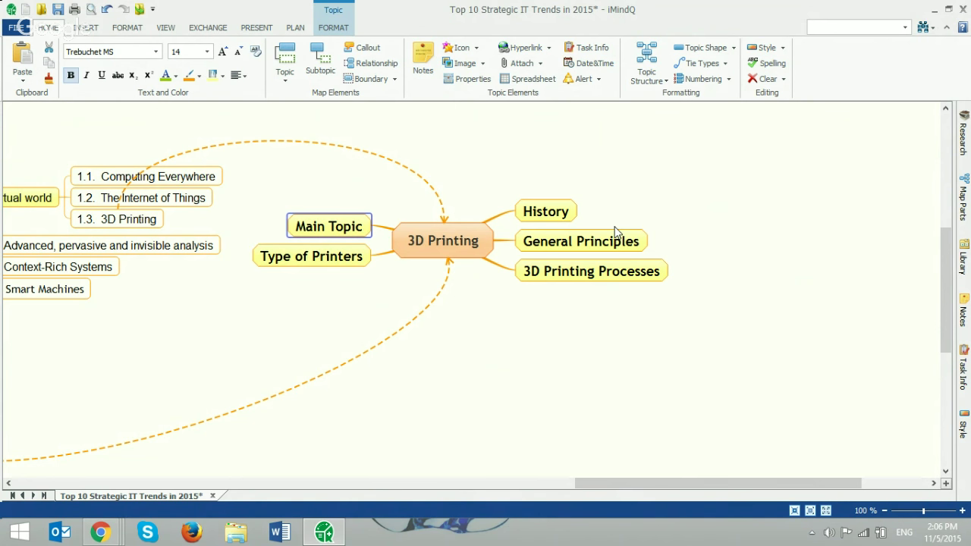
type("Applic")
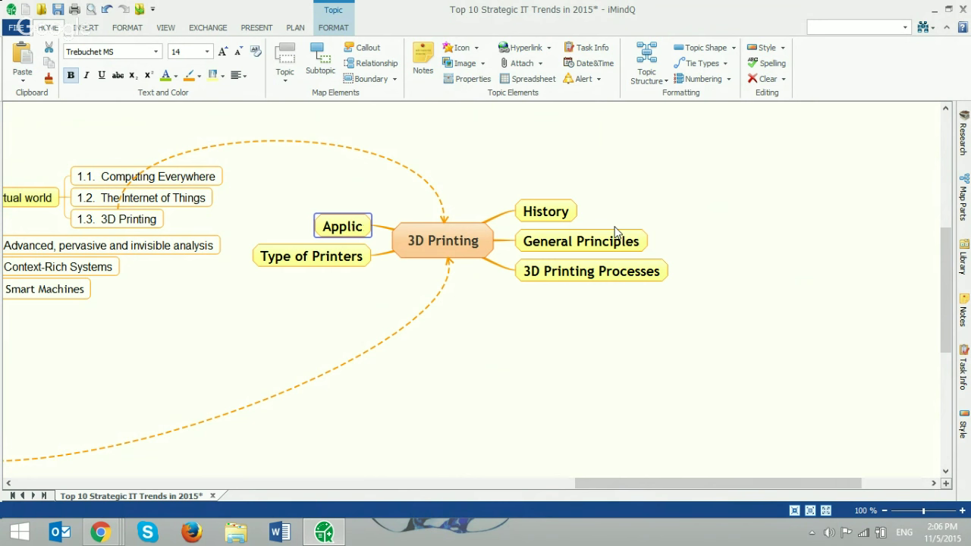
type("ations")
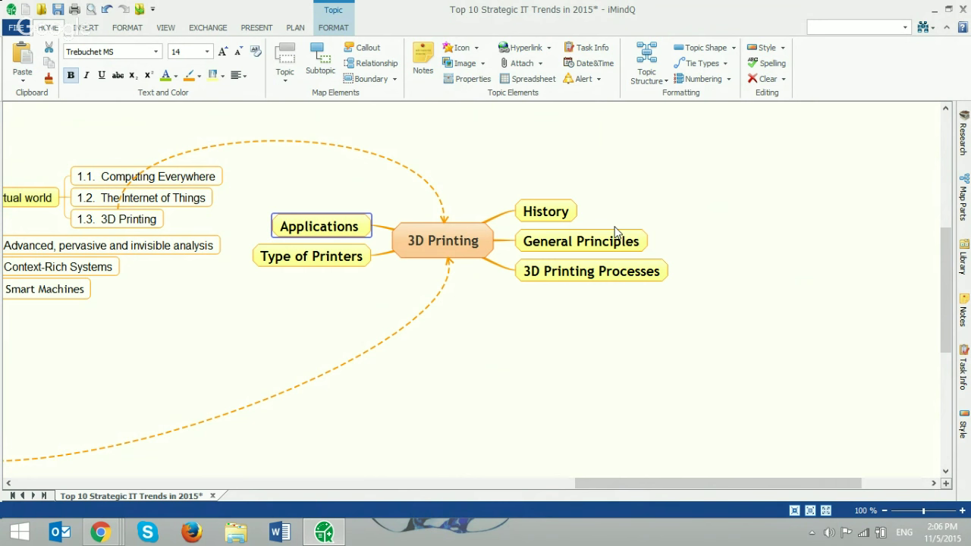
type(" of 3D")
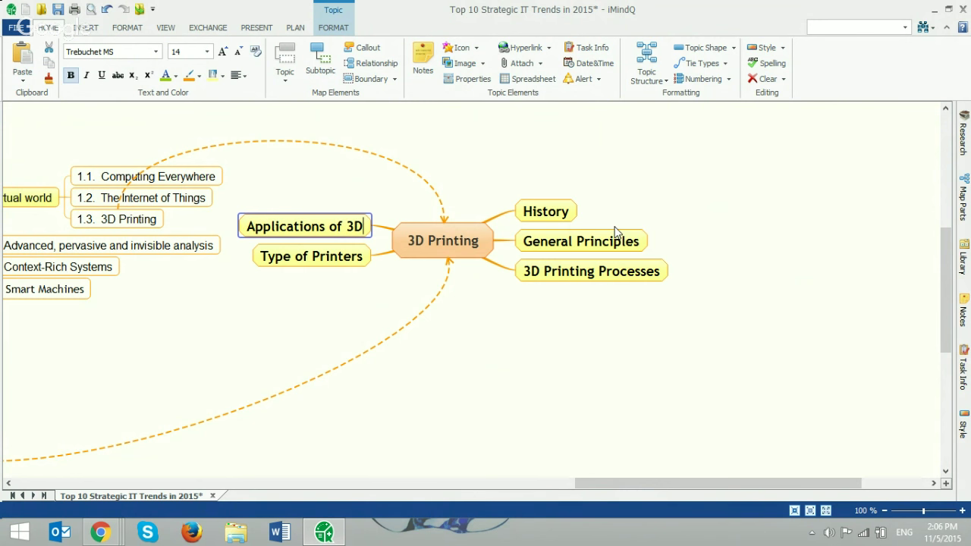
type(" Printin")
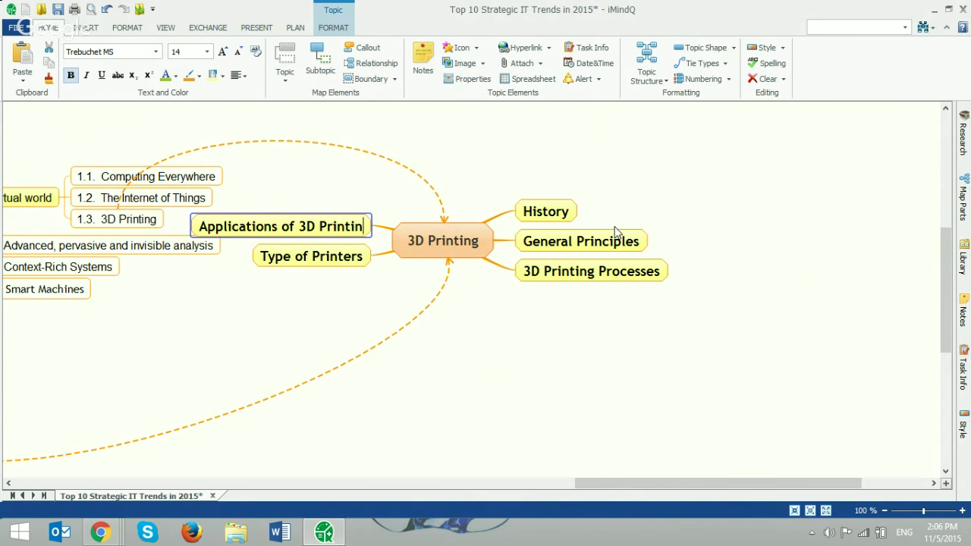
type("g")
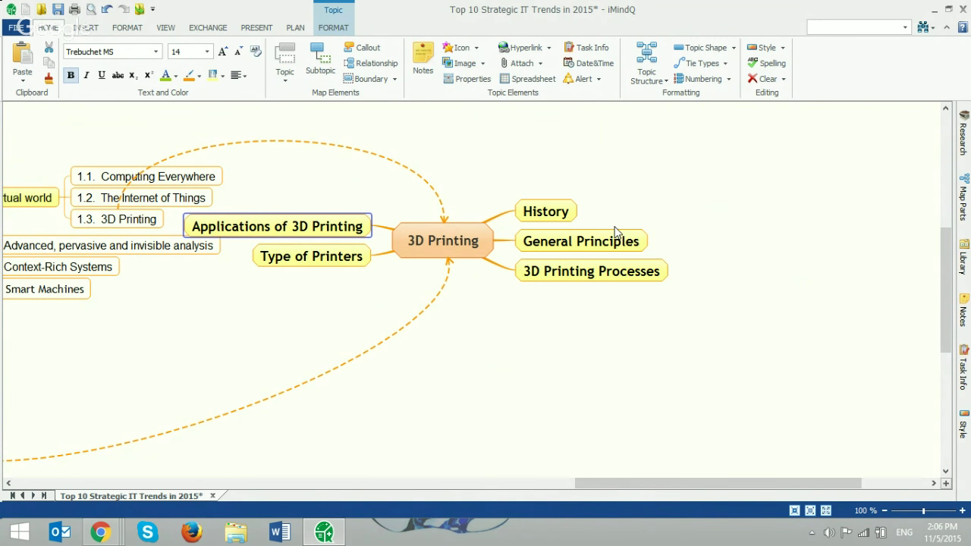
left_click(579, 346)
- Move the floating 3D Printing topic with its branches farther away from the 2015 and 2016 maps, clear of their subtopics
left_click_drag(452, 245, 642, 319)
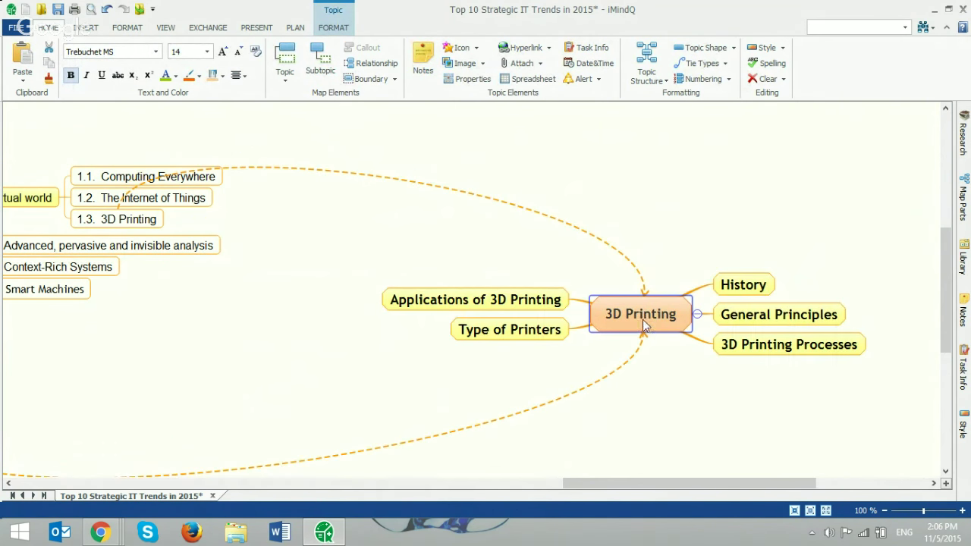
left_click_drag(649, 483, 682, 483)
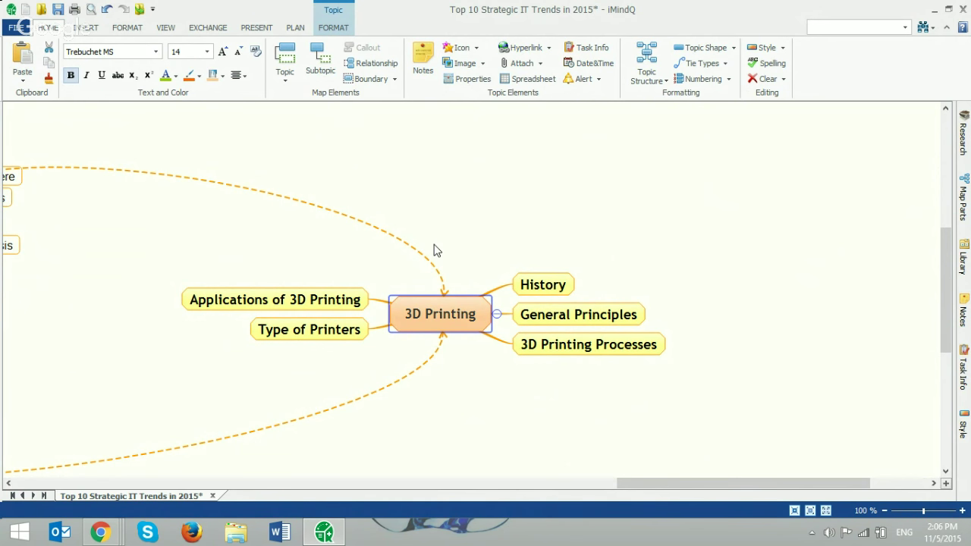
- Add a main topic named Advantages & Disadvantages to the floating 3D Printing topic
key("Insert")
type("Advat")
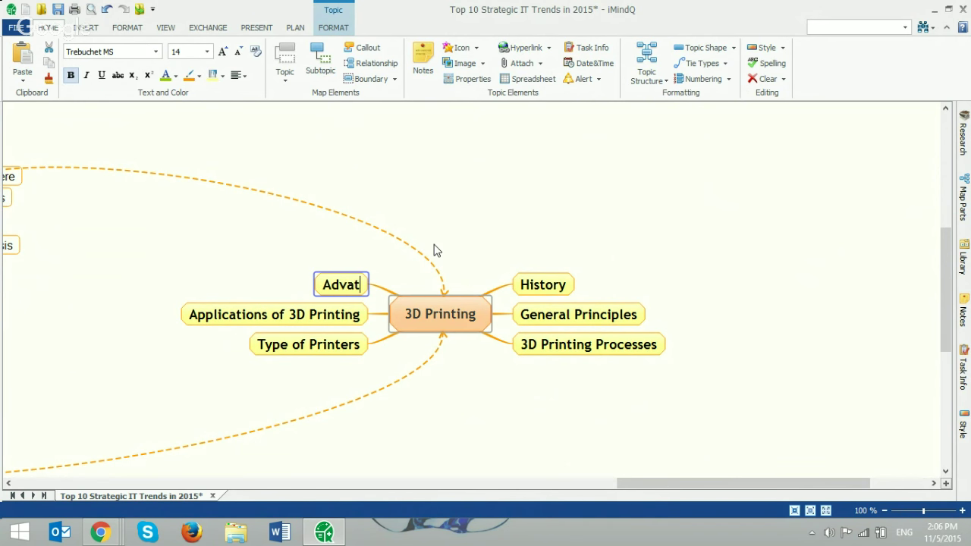
key("BackSpace")
type("ntages")
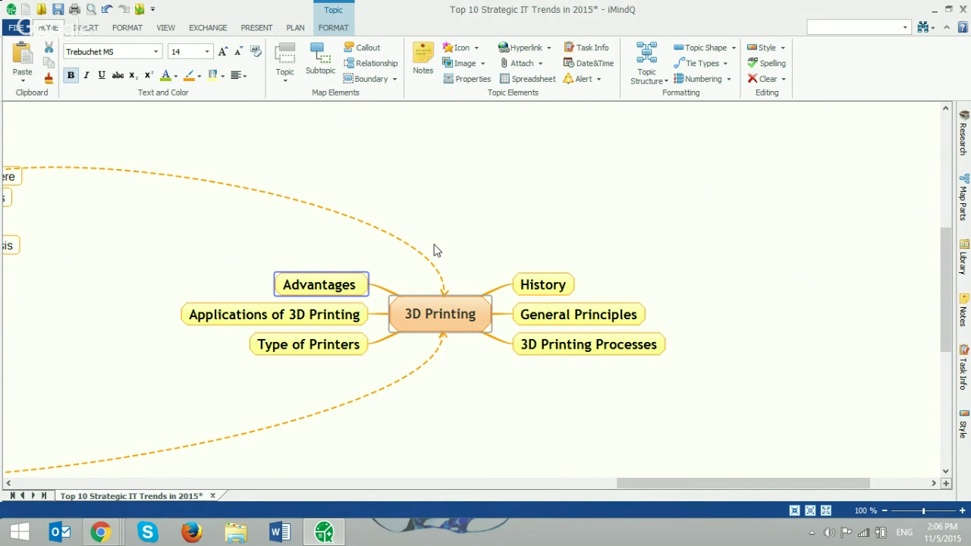
type(" &")
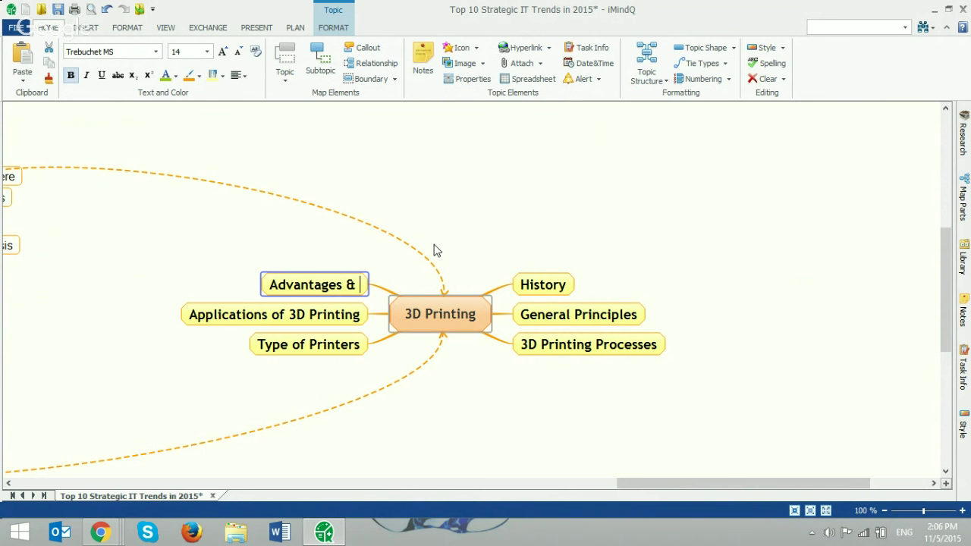
type("Disadvan")
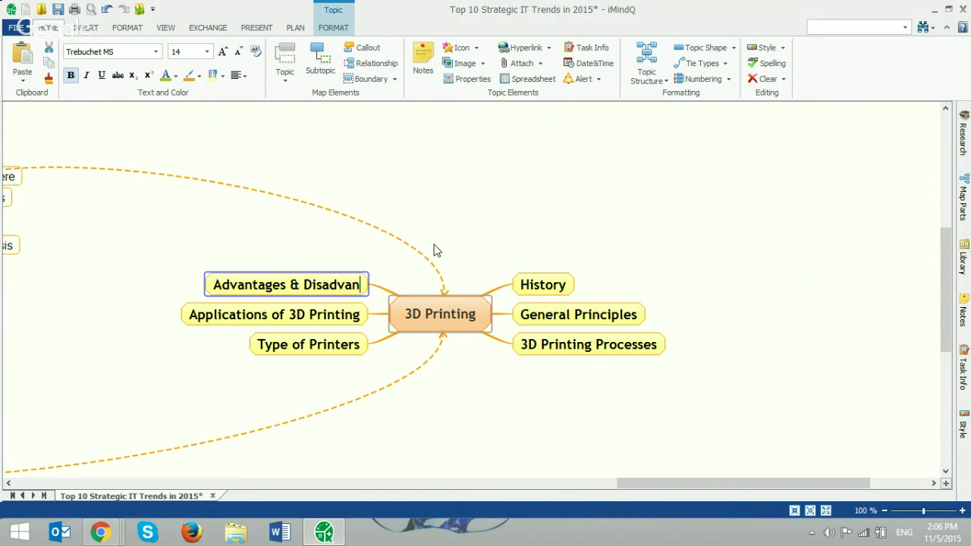
type("tages")
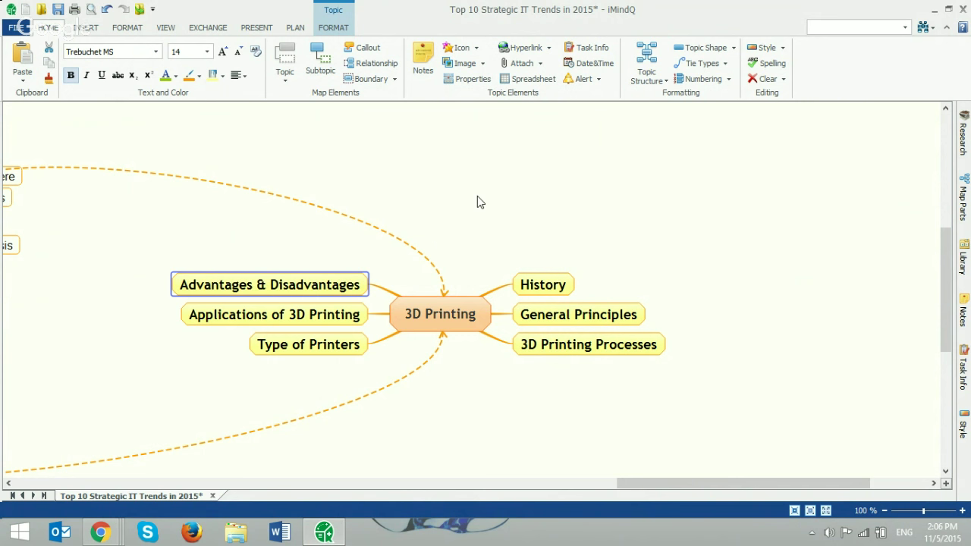
left_click(477, 196)
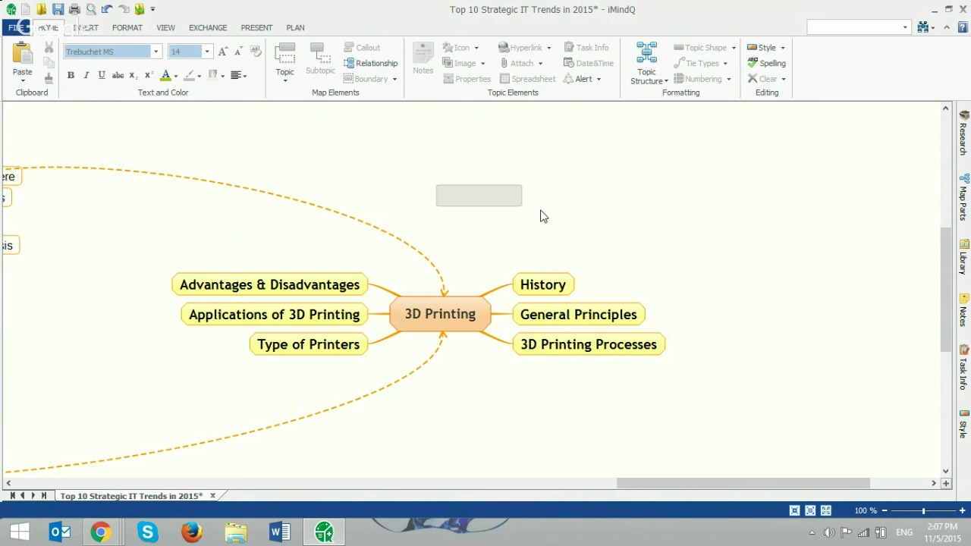
- Open the web research results for 3D Printing and highlight the definition text in the 3dprinting.com result
left_click(964, 136)
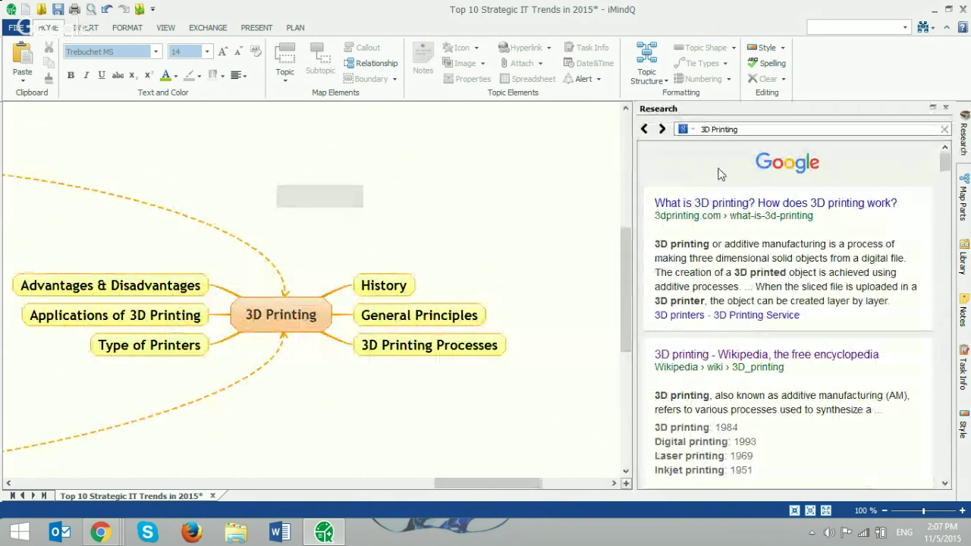
left_click(689, 131)
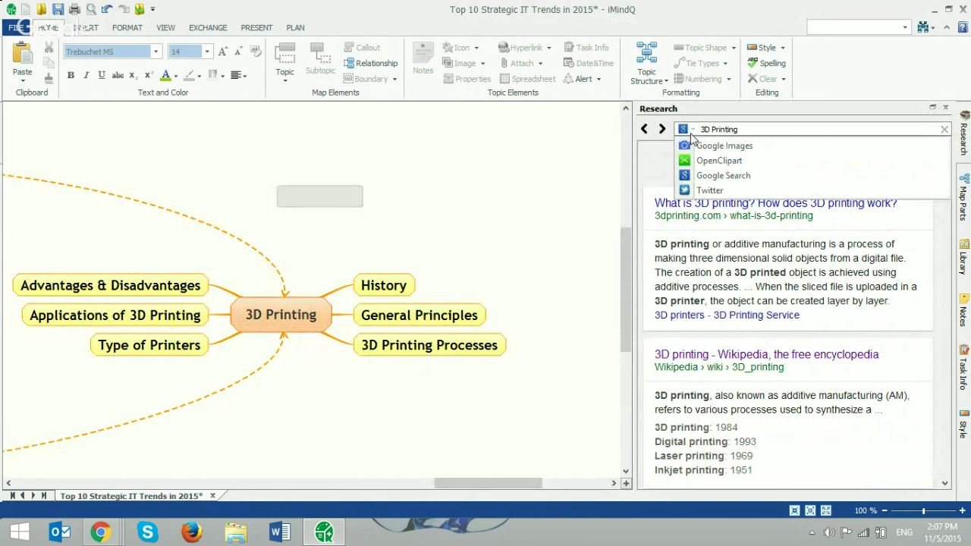
left_click(648, 242)
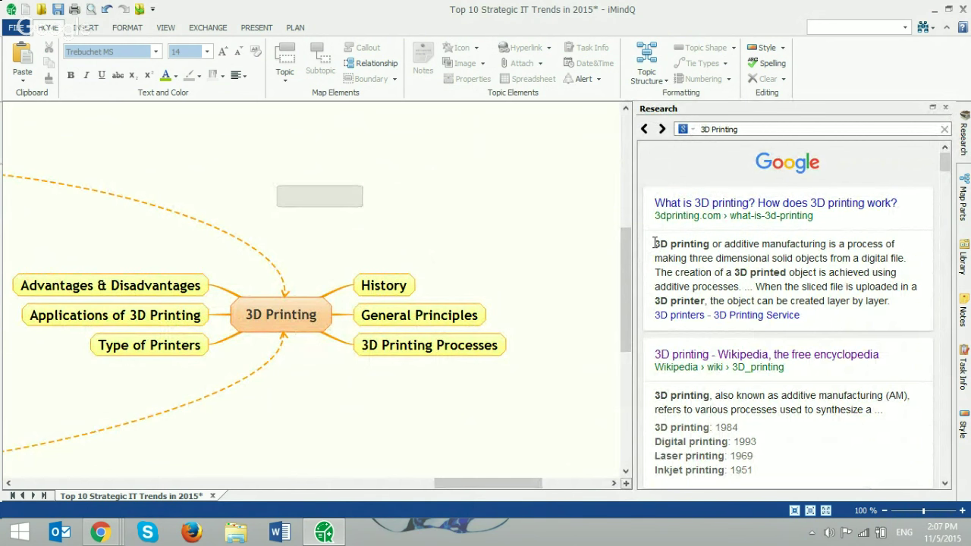
left_click_drag(654, 243, 899, 300)
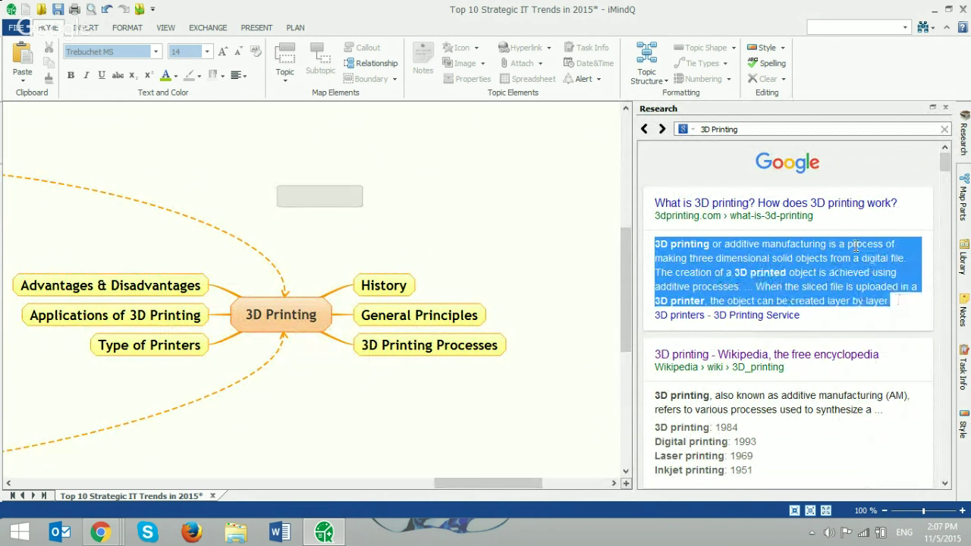
left_click(690, 130)
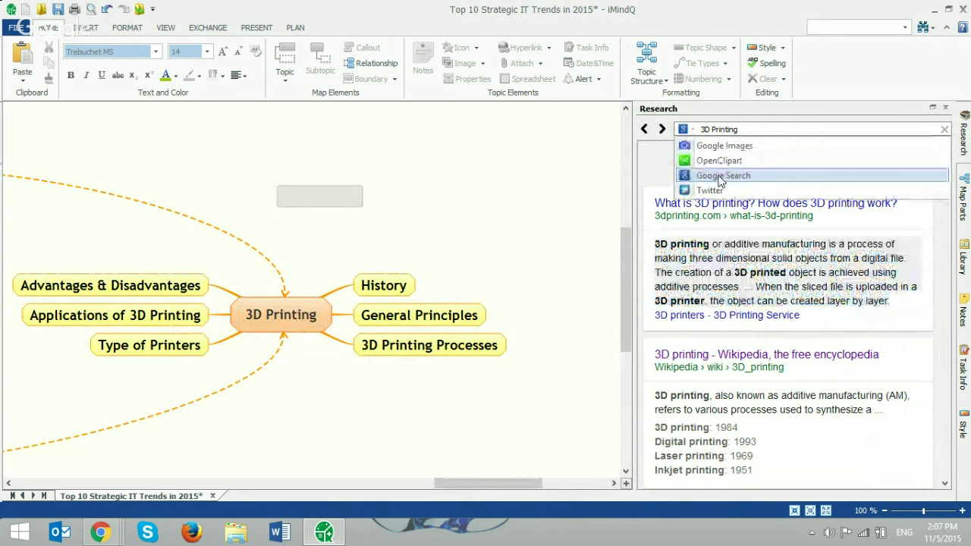
left_click(655, 245)
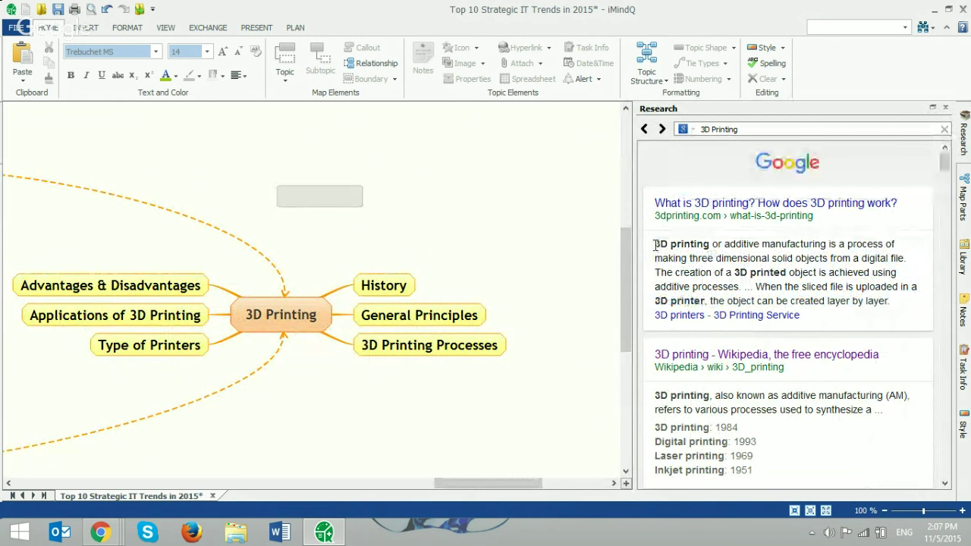
left_click_drag(655, 243, 892, 302)
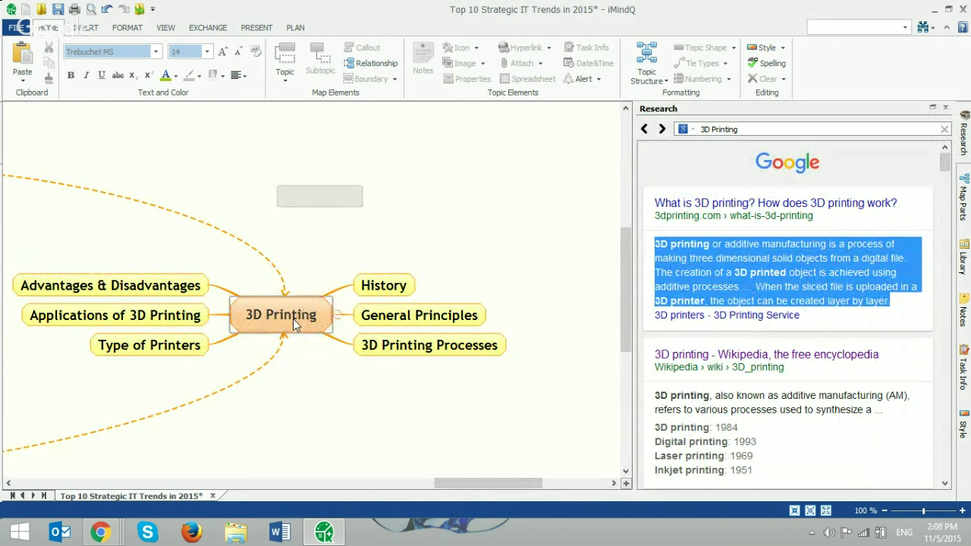
- Add a main topic named What is 3D Printing? to the floating 3D Printing topic
left_click_drag(293, 319, 473, 307)
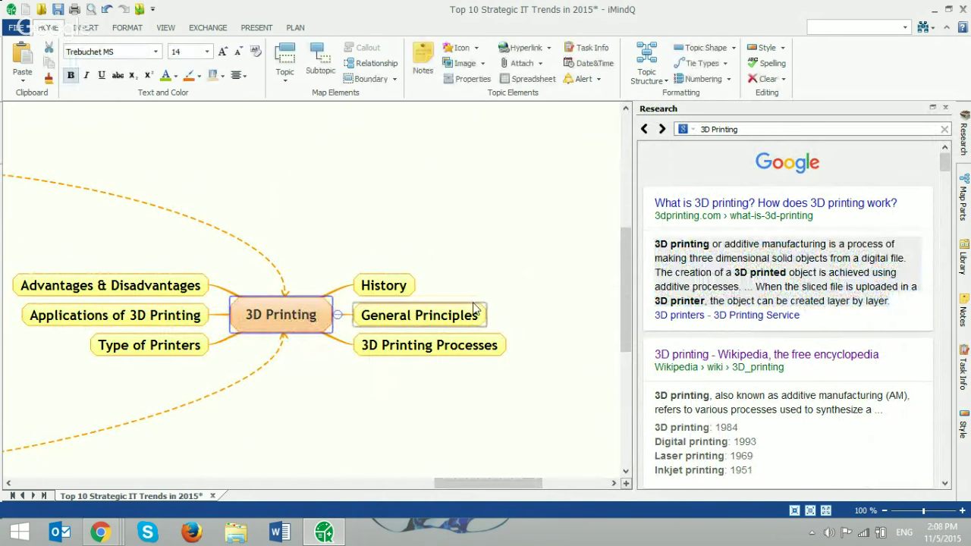
key("Insert")
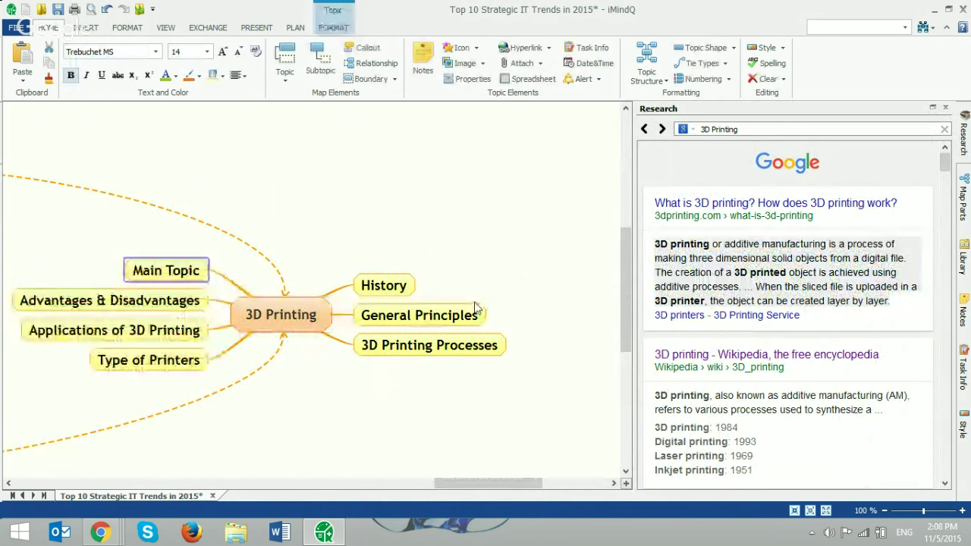
type("What")
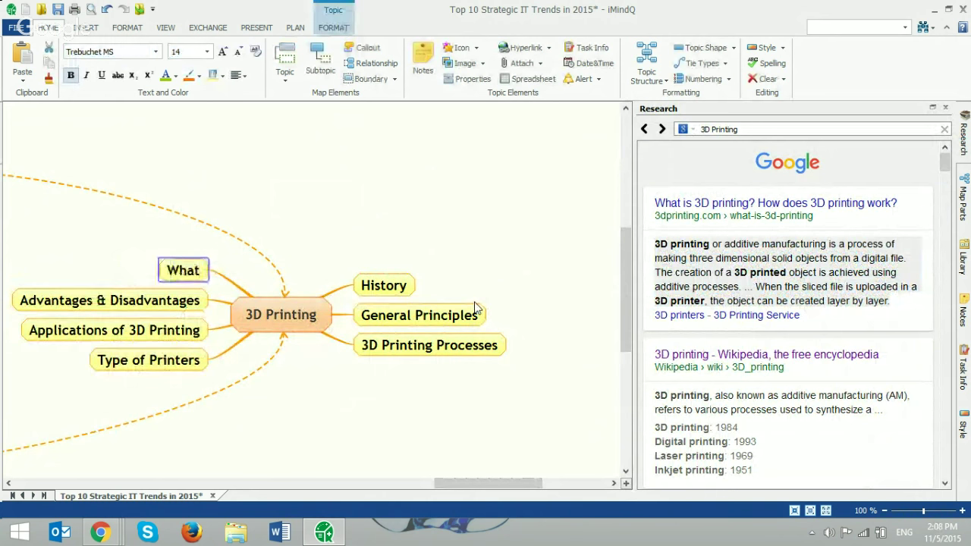
type(" is ")
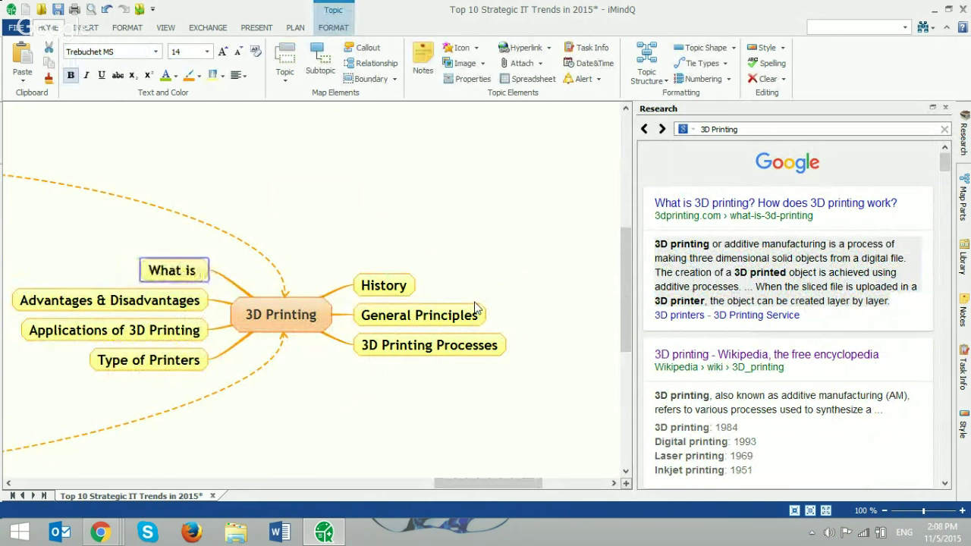
type("3D Printing?")
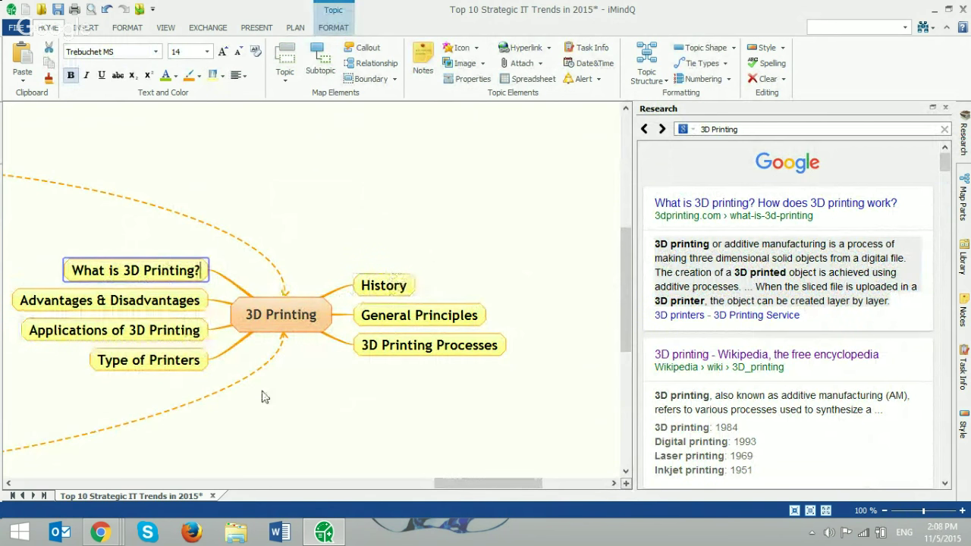
left_click(302, 405)
- Move the What is 3D Printing? topic to the other side of the floating 3D Printing topic, directly above History
left_click_drag(176, 276, 361, 252)
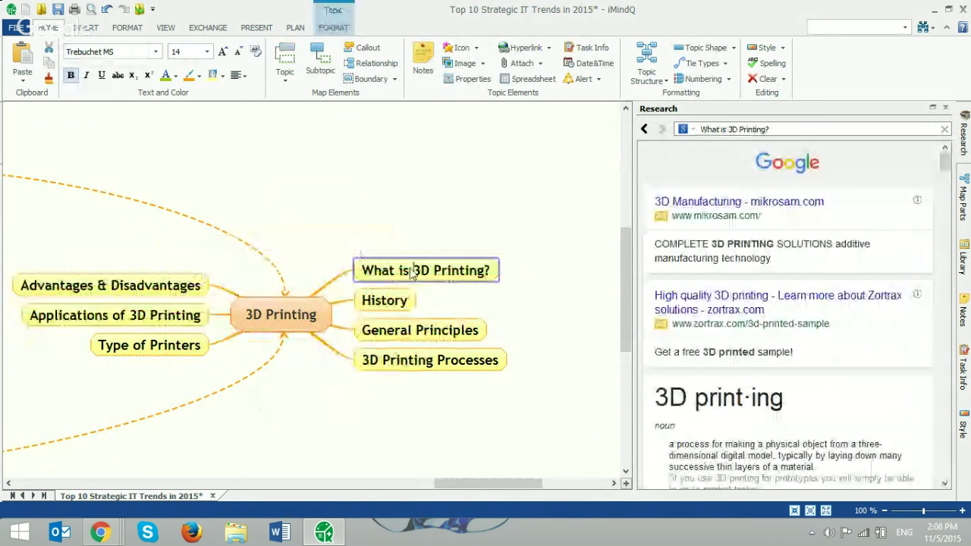
left_click_drag(412, 273, 386, 287)
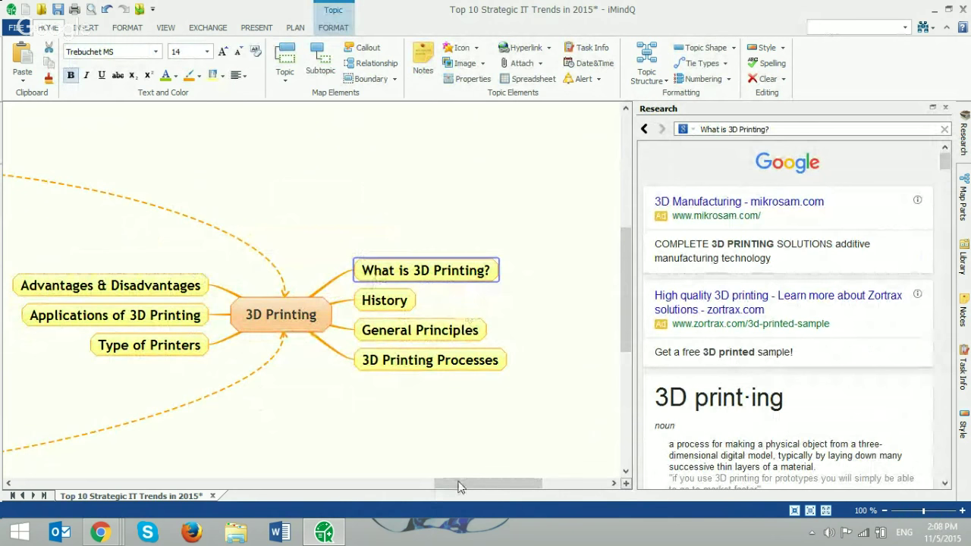
- Add the definition text from the 3dprinting.com search result as a subtopic of What is 3D Printing?
left_click_drag(468, 490, 471, 491)
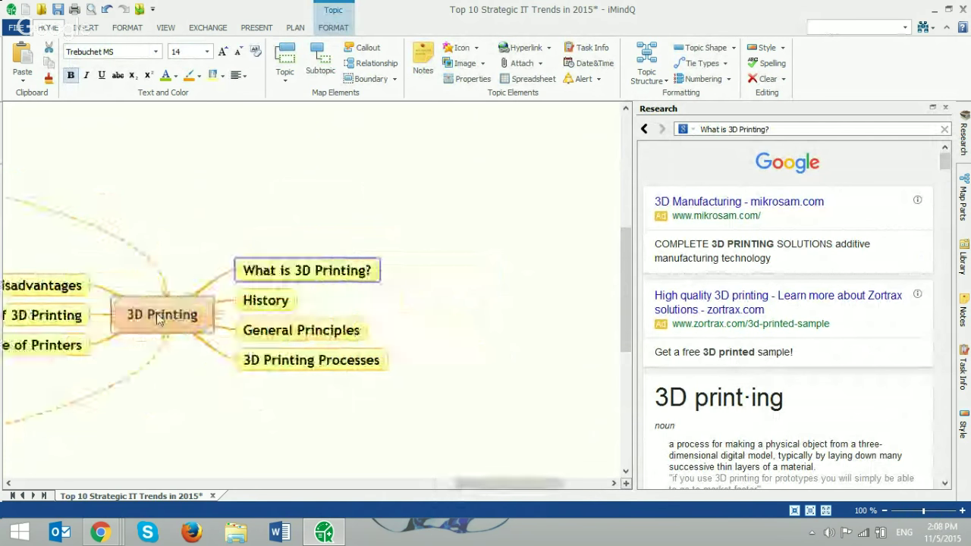
left_click(162, 314)
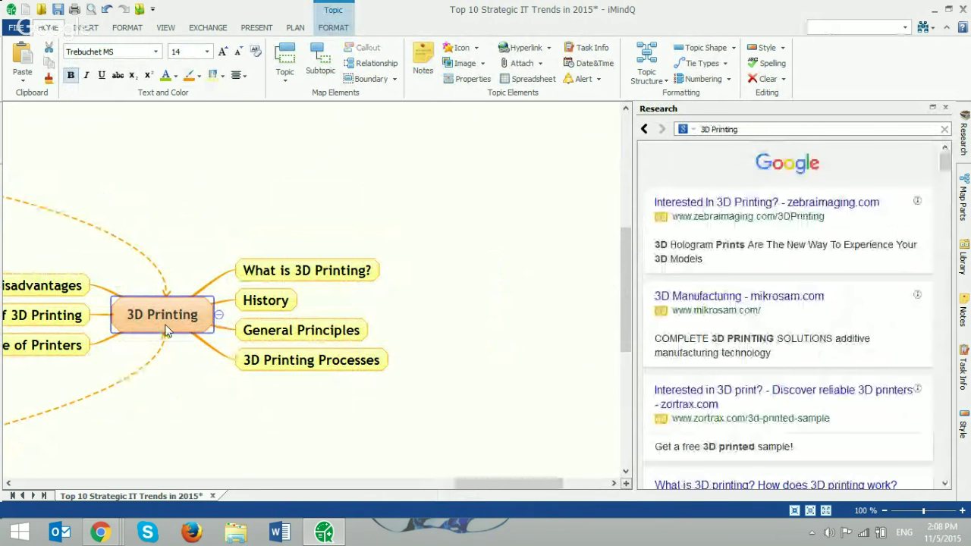
scroll(648, 222, "down", 4)
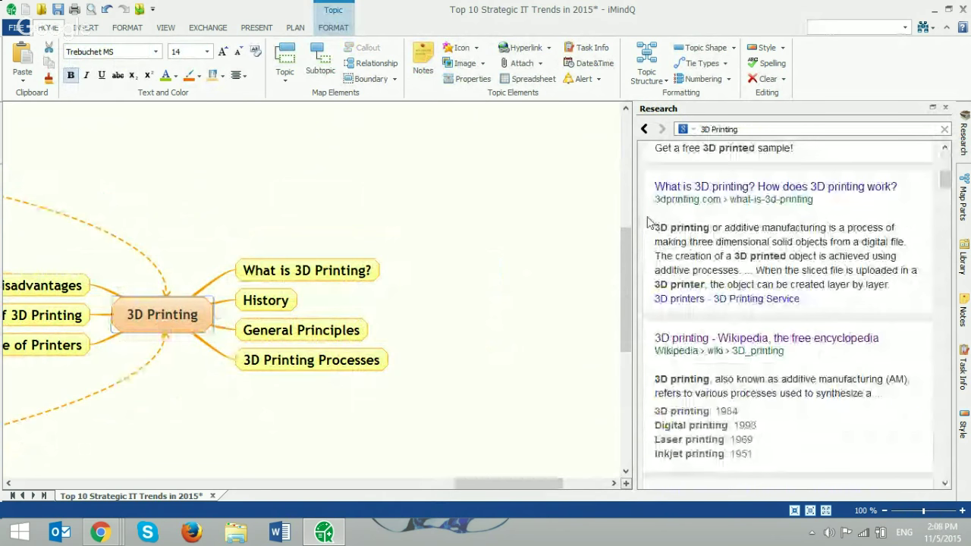
left_click_drag(648, 222, 361, 283)
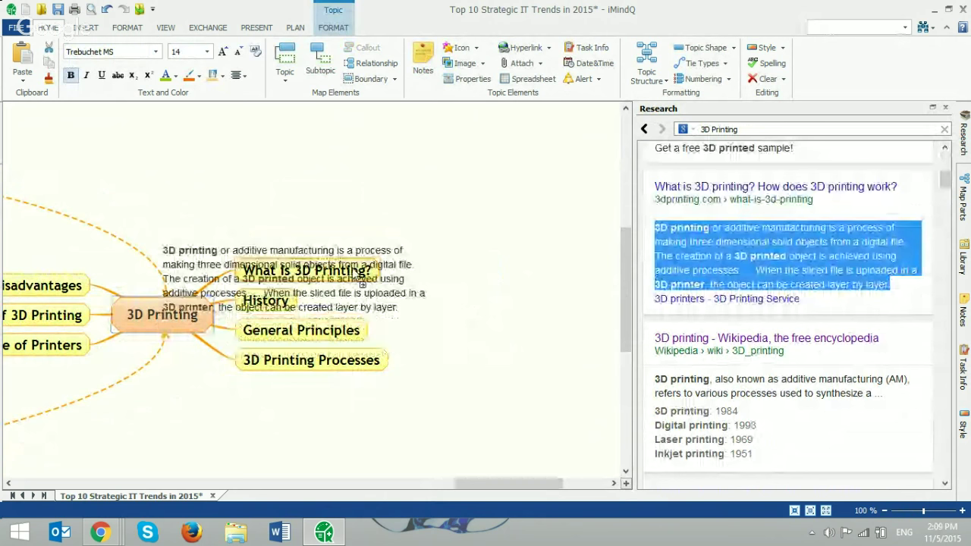
left_click_drag(362, 283, 353, 273)
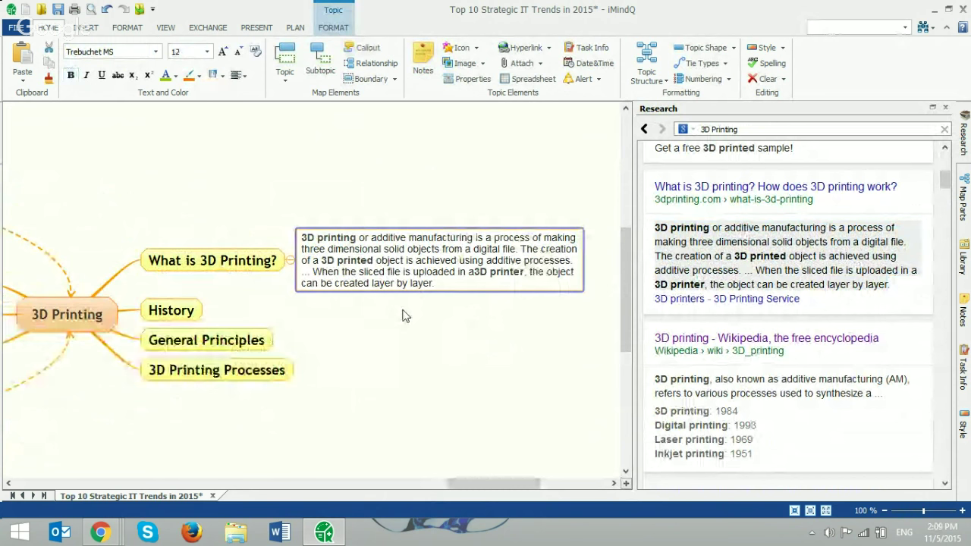
- Switch the web research for the What is 3D Printing? topic to Google Images
left_click(288, 265)
left_click(343, 254)
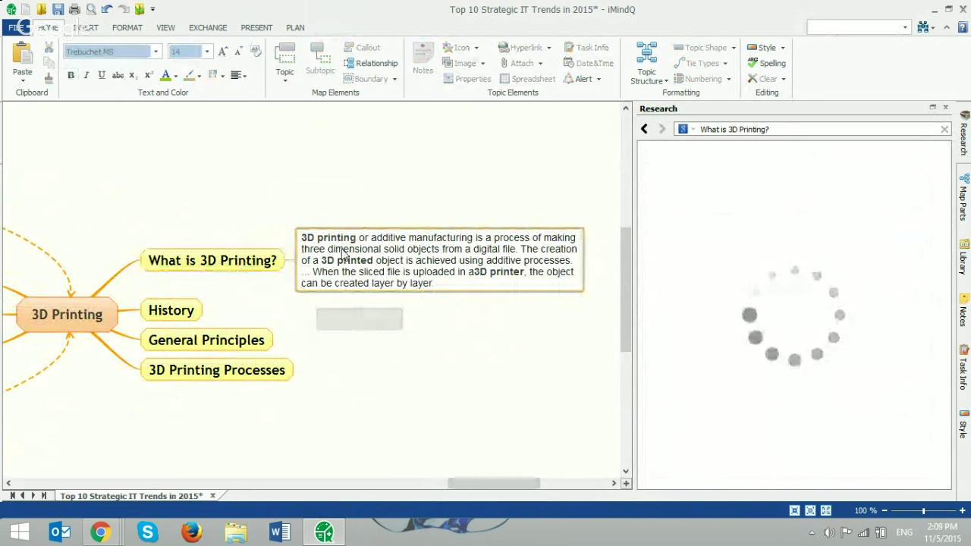
left_click(202, 261)
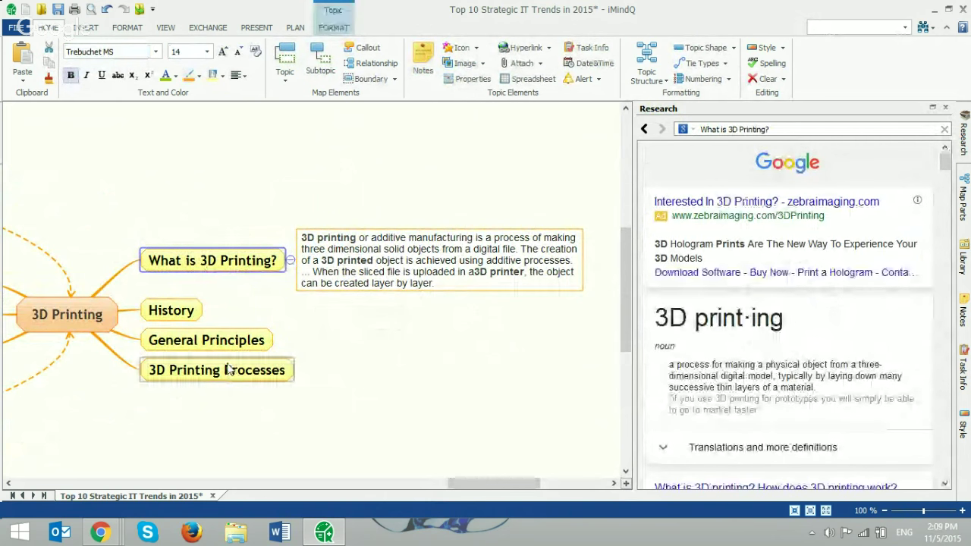
left_click_drag(474, 483, 450, 487)
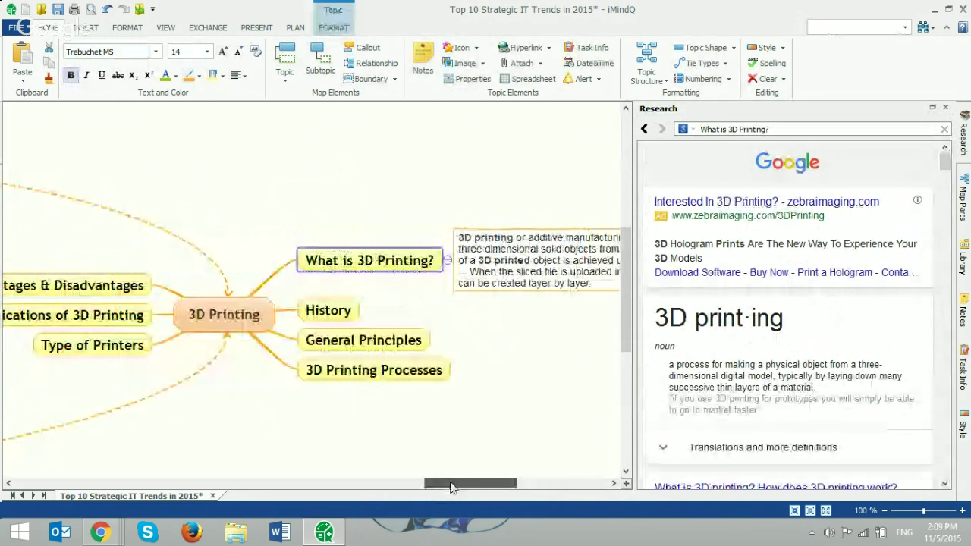
left_click_drag(451, 486, 440, 486)
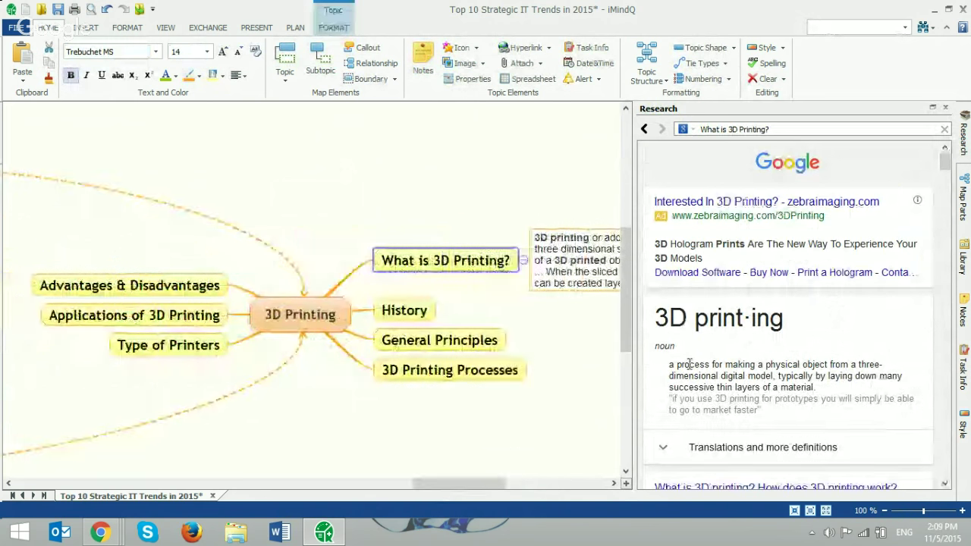
left_click(689, 130)
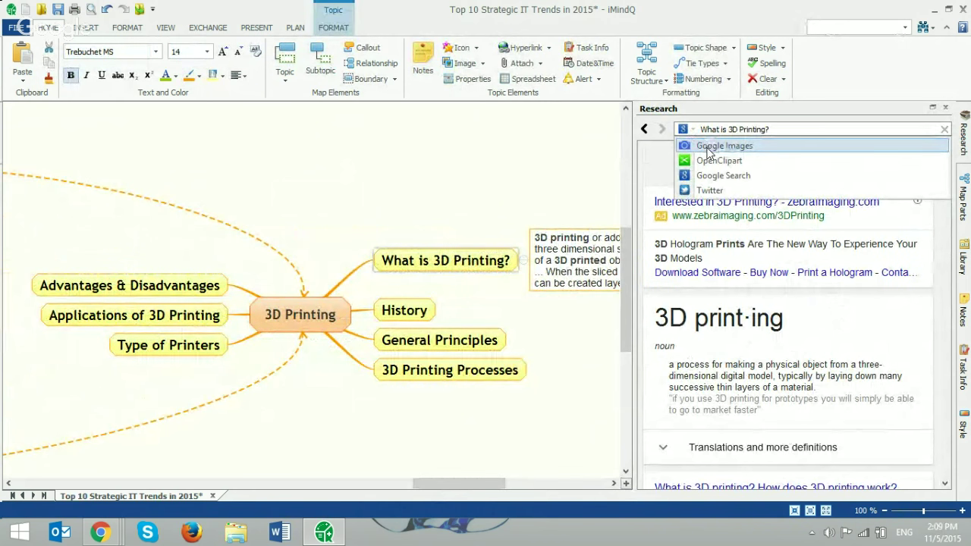
left_click(706, 147)
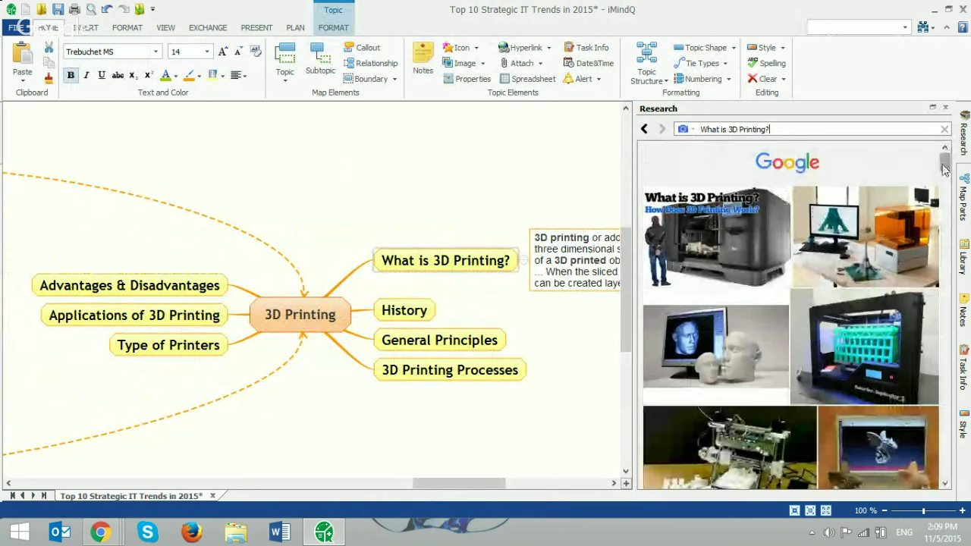
- Show the image search results for the floating 3D Printing topic and look through the pictures
mouse_move(944, 168)
left_mouse_down()
mouse_move(950, 182)
mouse_move(954, 165)
left_mouse_up()
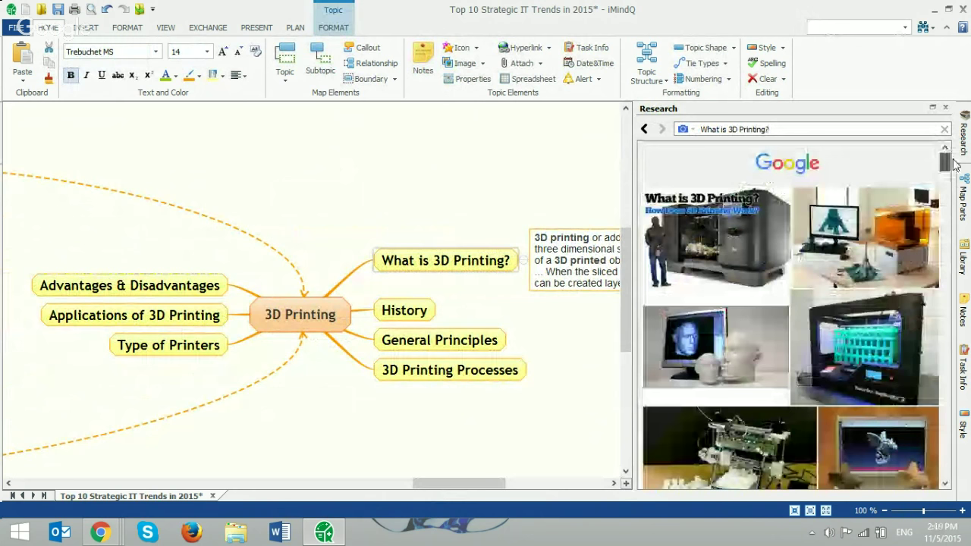
left_click(311, 322)
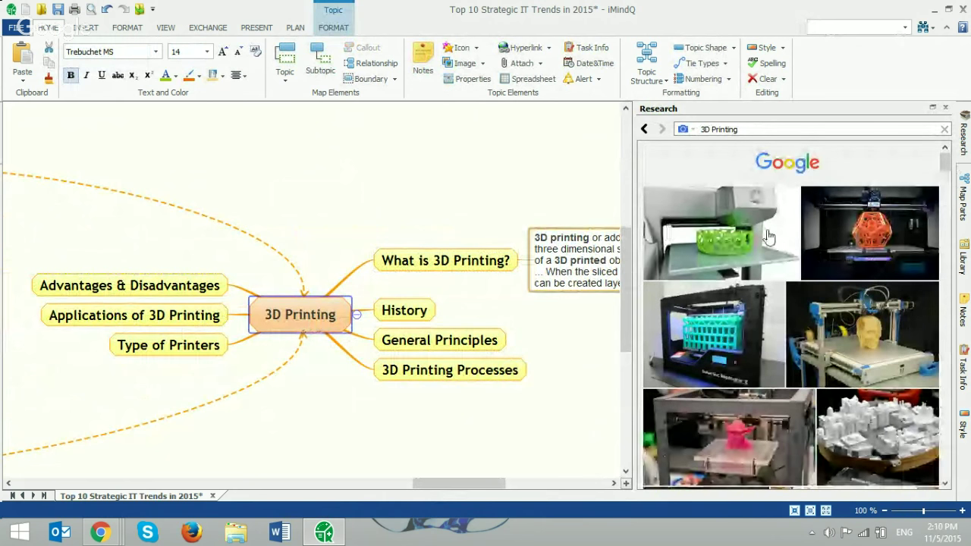
scroll(773, 258, "down", 1)
scroll(781, 277, "up", 1)
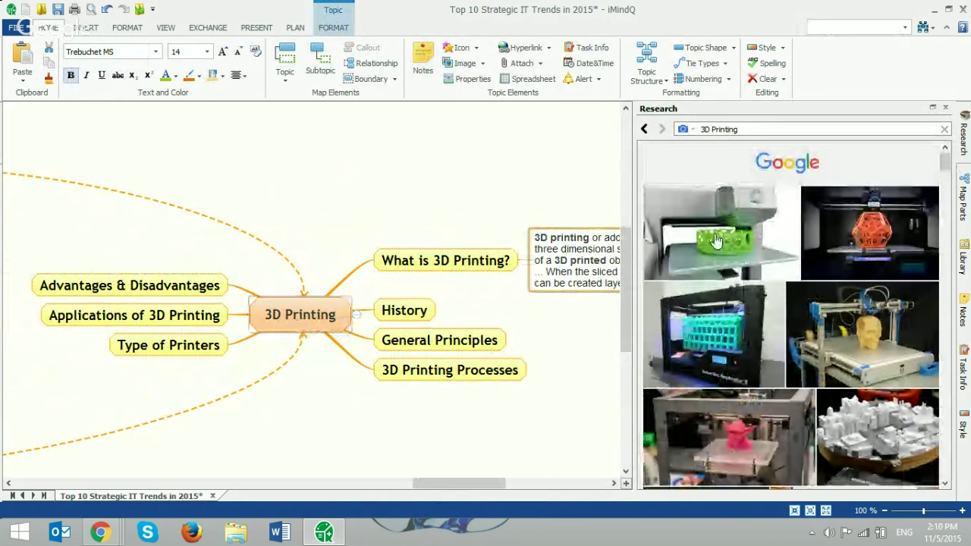
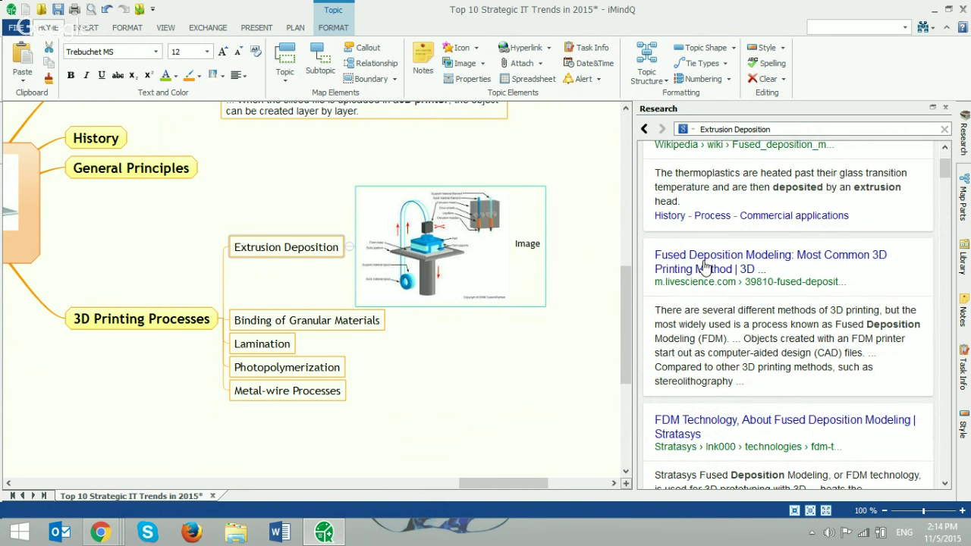
- Add a subtopic named Reference Links to the Extrusion Deposition topic
left_click(477, 357)
left_click(328, 255)
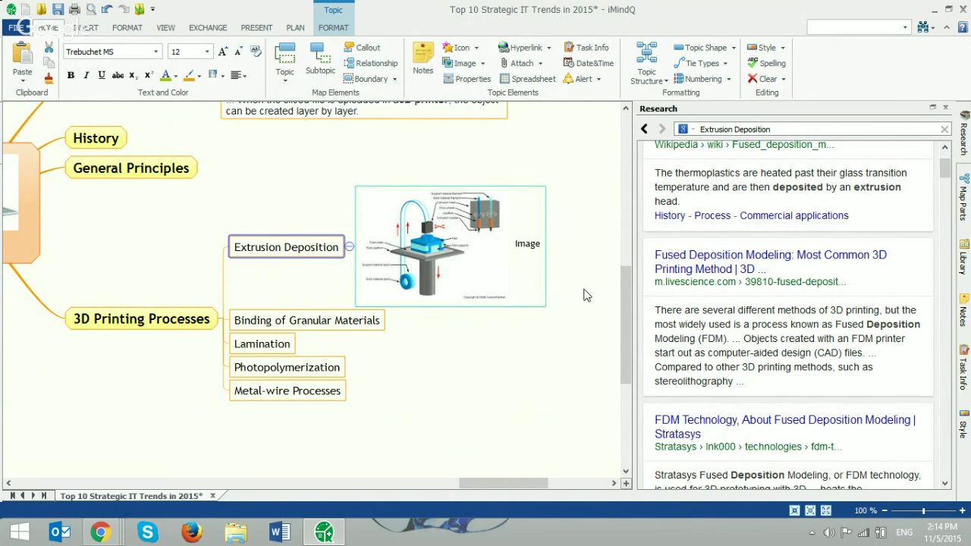
key("Insert")
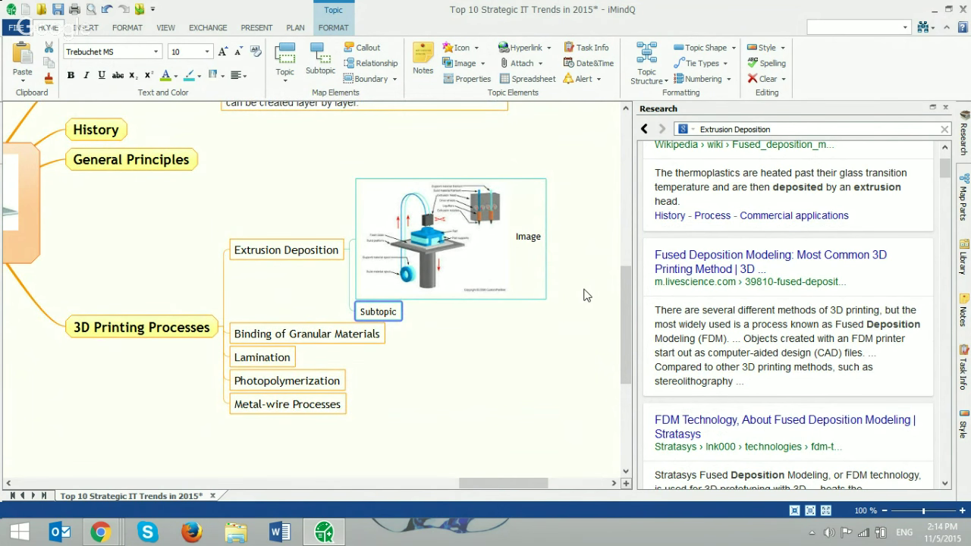
type("Re")
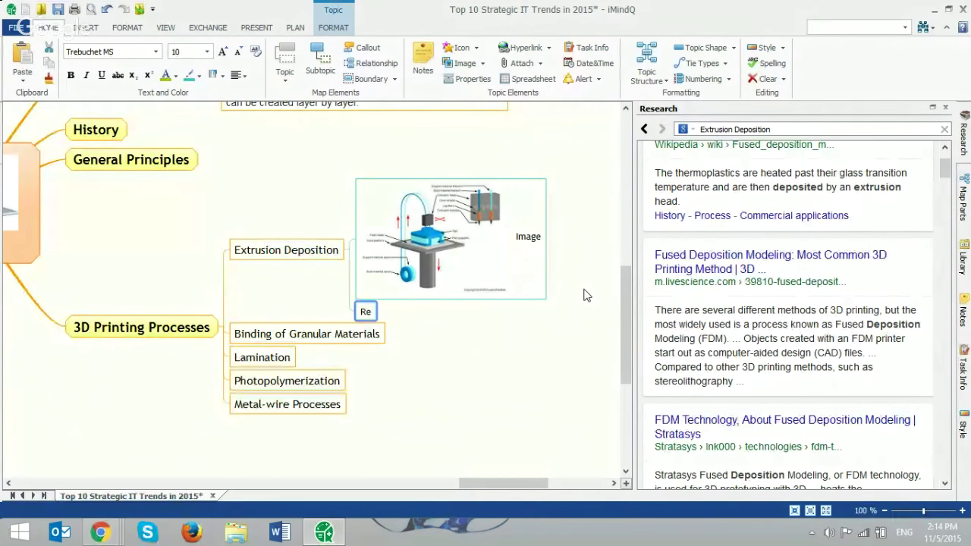
type("ference Links")
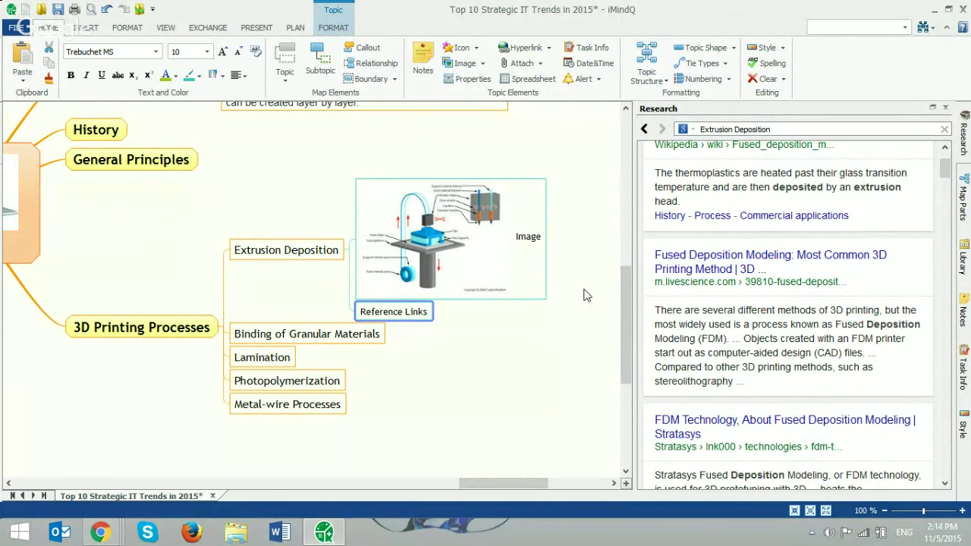
- Add the livescience Fused Deposition Modeling search result as a linked subtopic of Reference Links, and check the web page its hyperlink opens
left_click(682, 266)
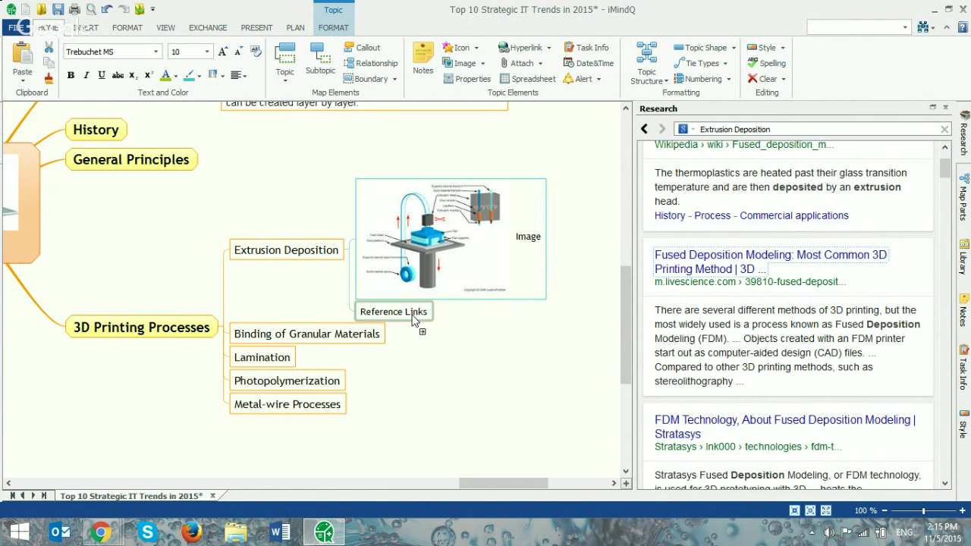
left_click_drag(413, 319, 404, 318)
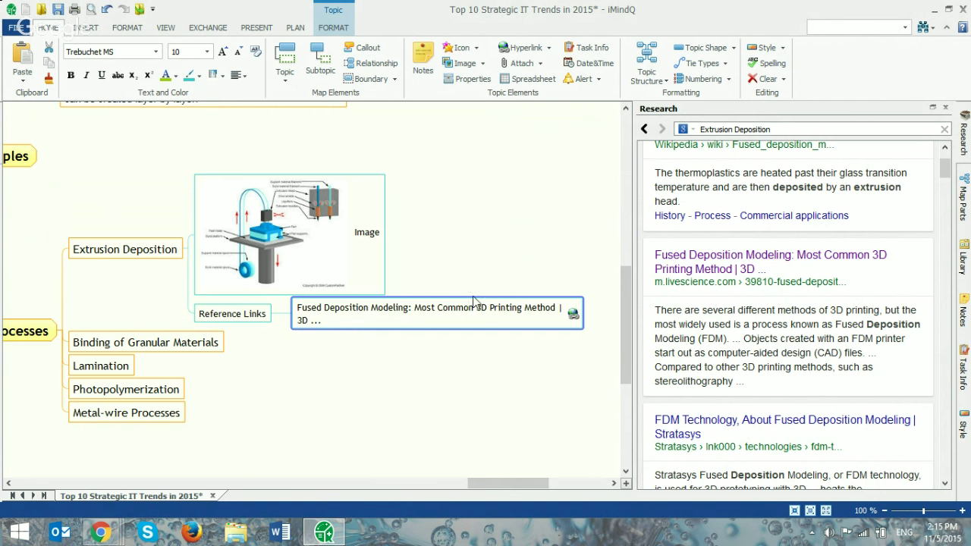
left_click(574, 319)
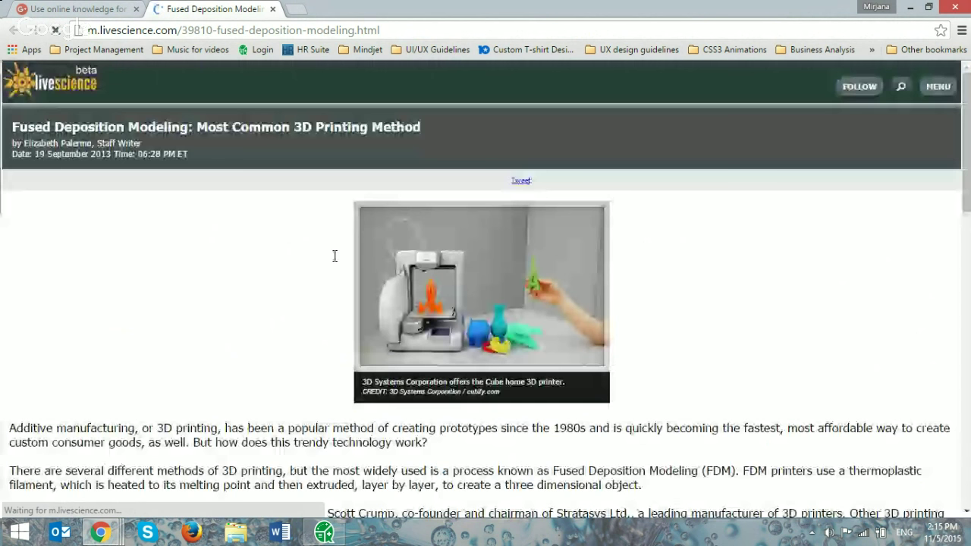
scroll(612, 225, "down", 3)
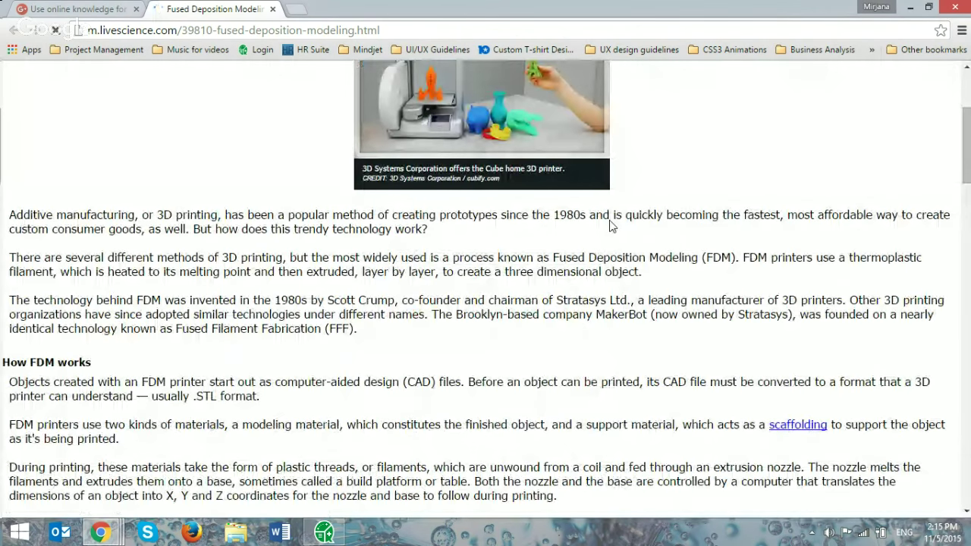
key("alt+Tab")
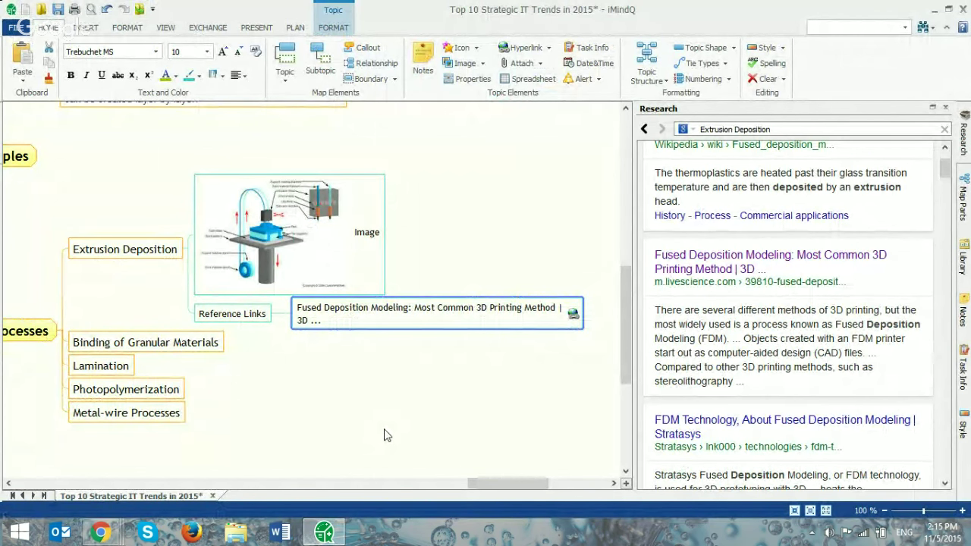
- Open the livescience Fused Deposition Modeling article within the research results and find its How FDM works section
left_click(710, 262)
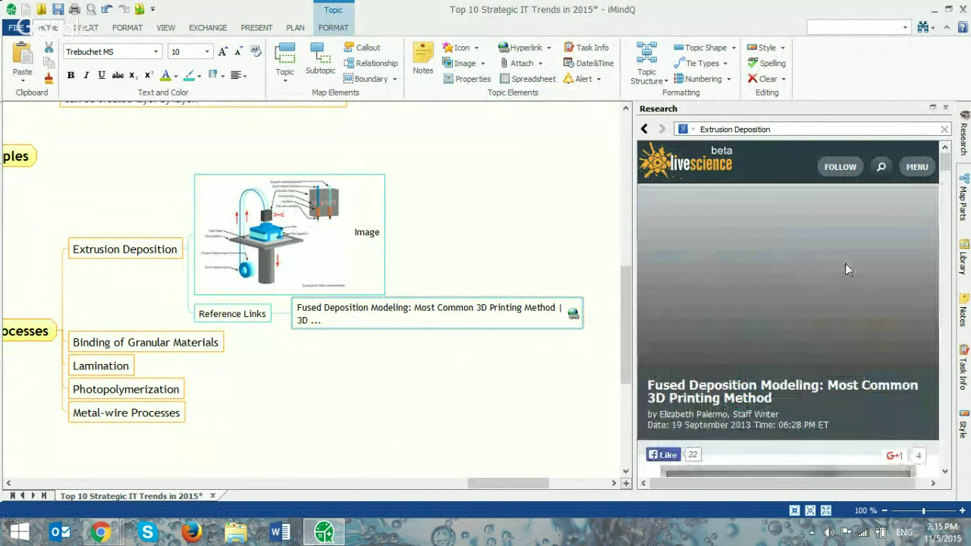
scroll(827, 364, "down", 8)
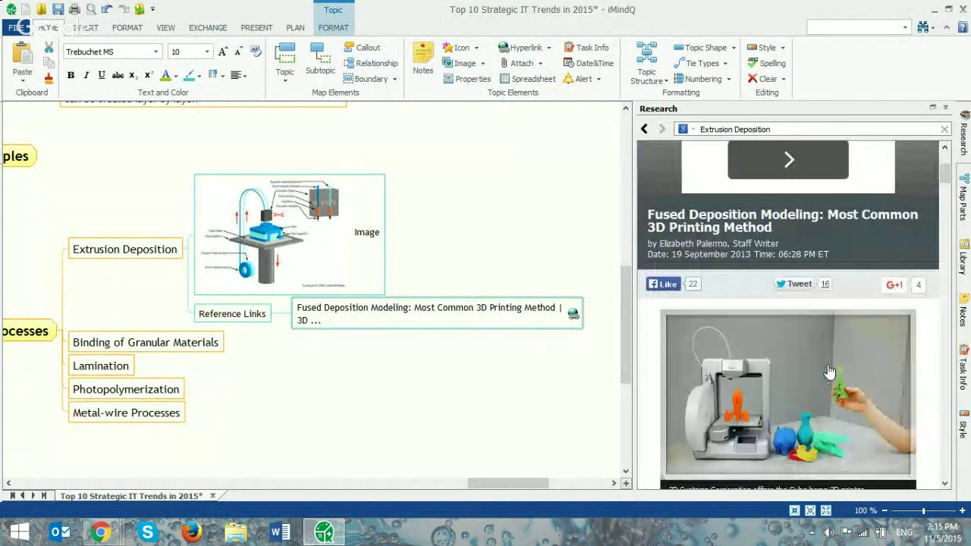
scroll(829, 365, "down", 3)
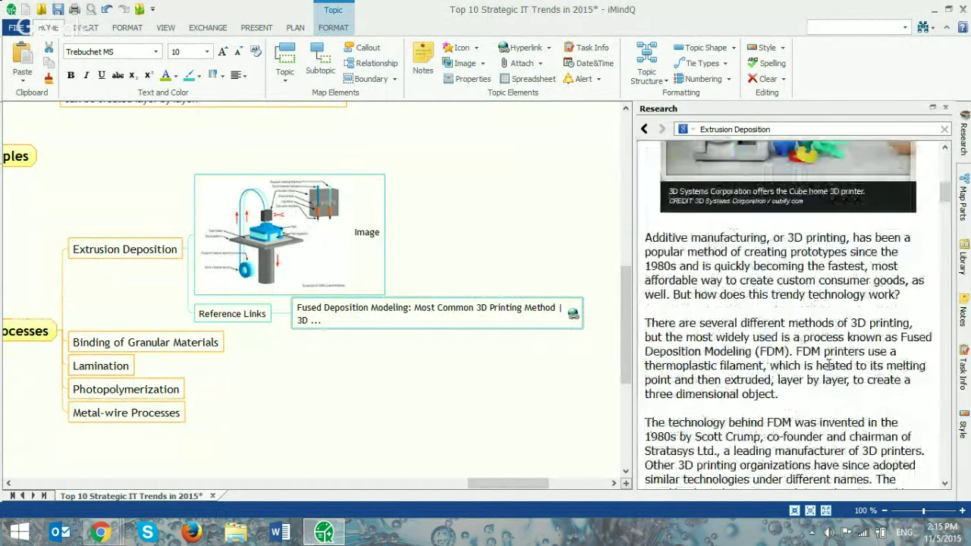
scroll(829, 365, "down", 3)
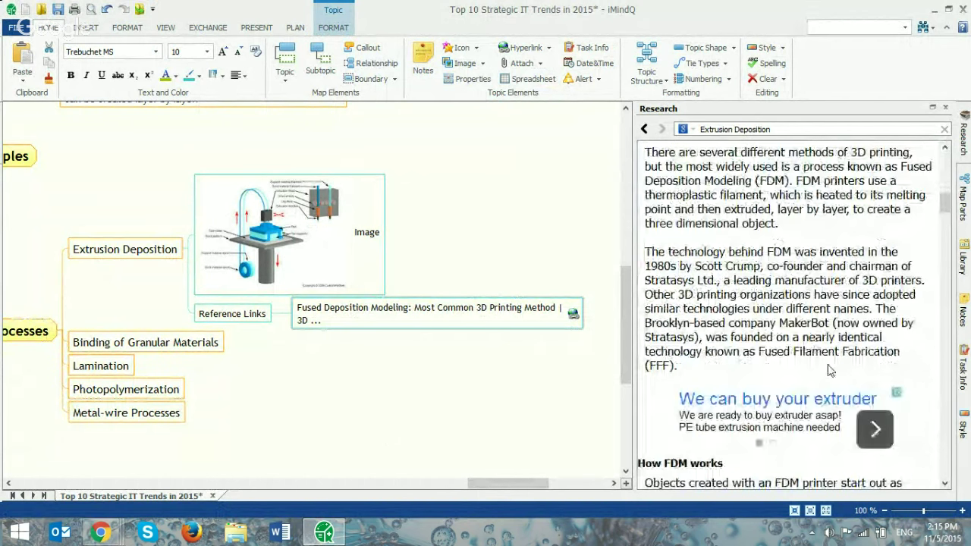
scroll(829, 365, "down", 4)
scroll(828, 364, "down", 2)
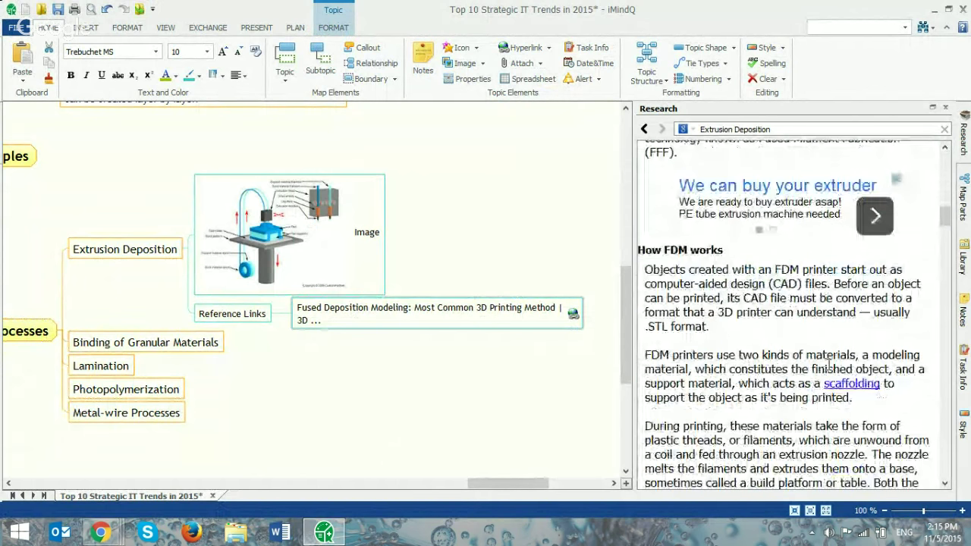
scroll(828, 367, "down", 1)
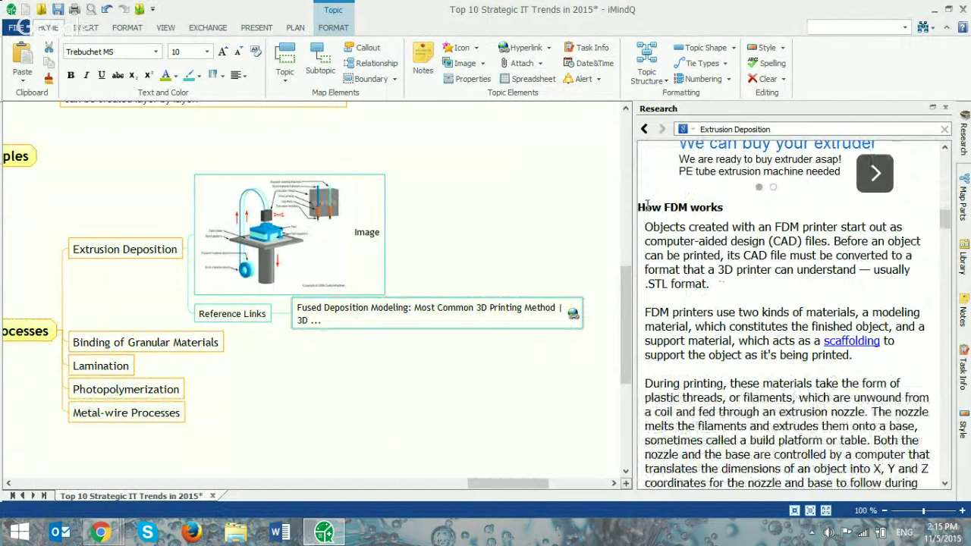
- Select the Extrusion Deposition topic and copy the How FDM works heading with its first three paragraphs from the article
left_click_drag(638, 212, 145, 250)
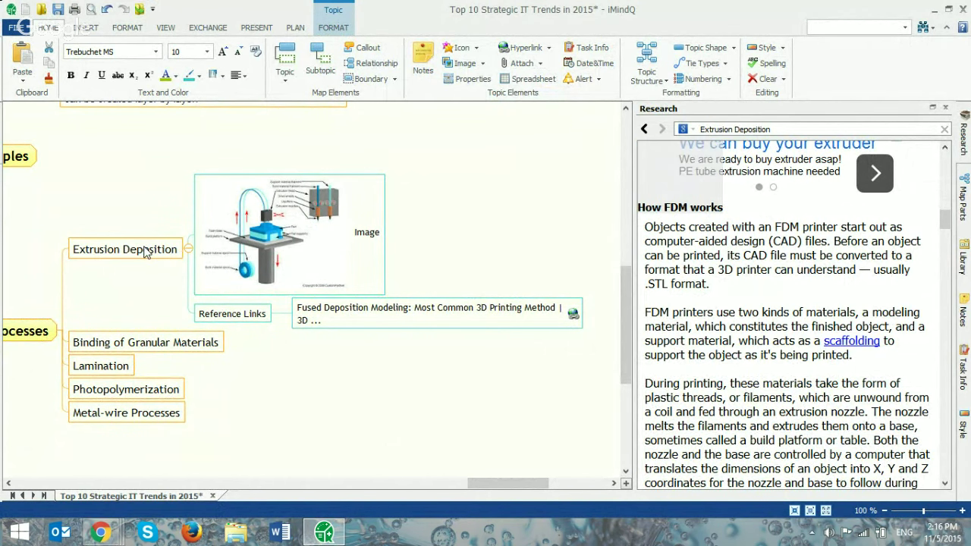
left_click(353, 379)
left_click(136, 256)
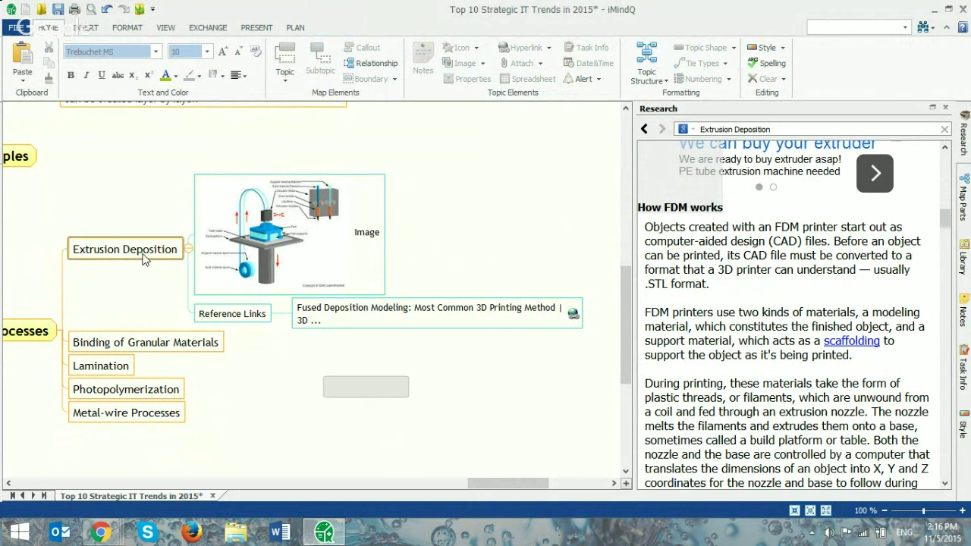
left_click_drag(640, 235, 712, 284)
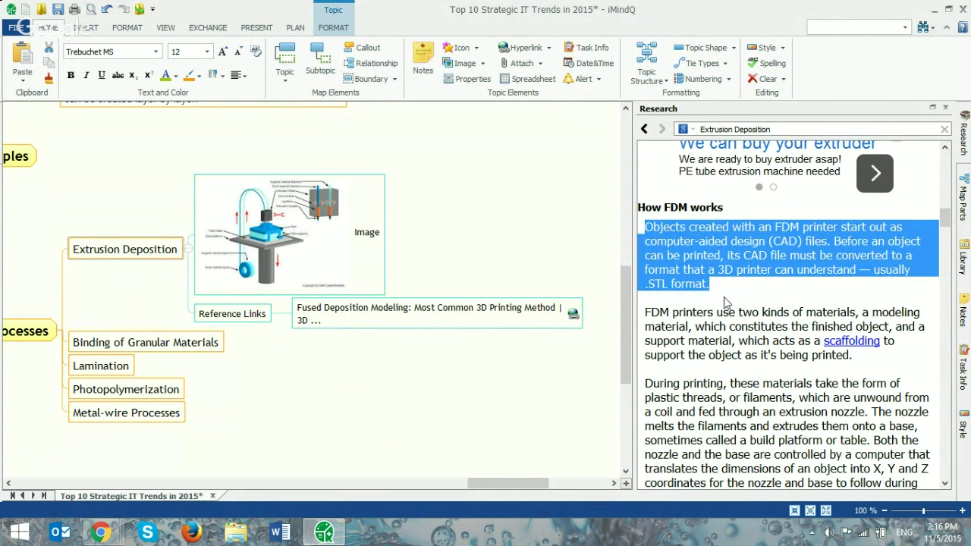
scroll(723, 297, "down", 1)
left_click(663, 183)
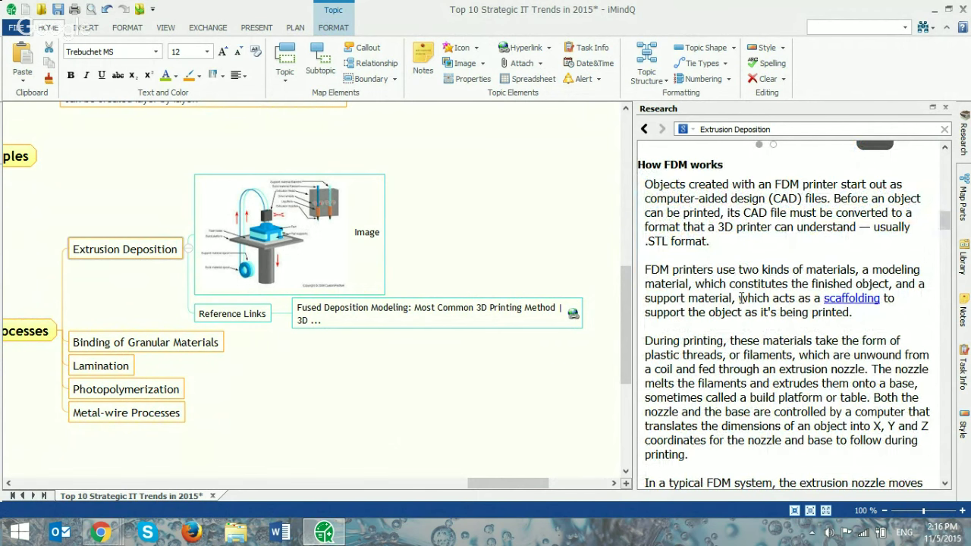
left_click_drag(639, 164, 715, 460)
key("ctrl+c")
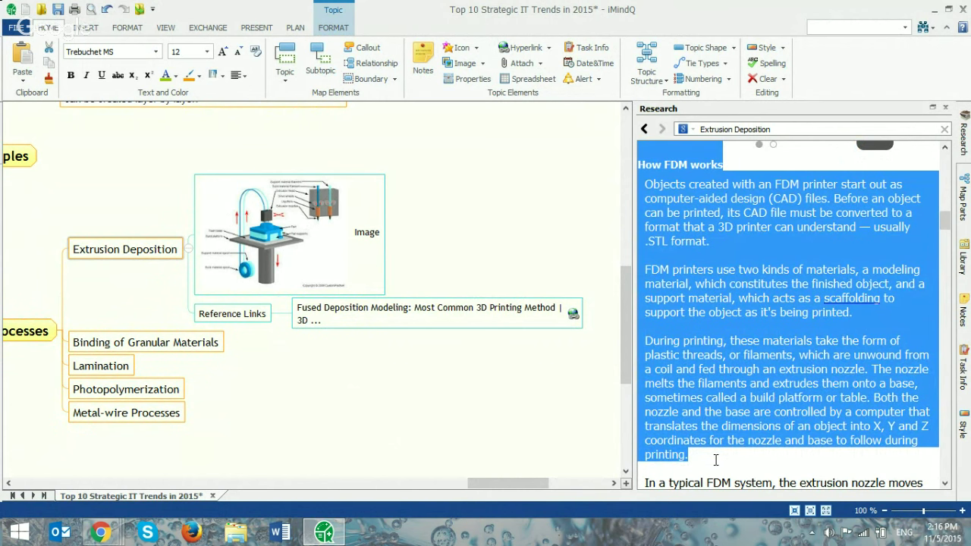
- Paste the copied How FDM works text into the Extrusion Deposition topic's notes and insert a blank line below its heading
left_click(126, 249)
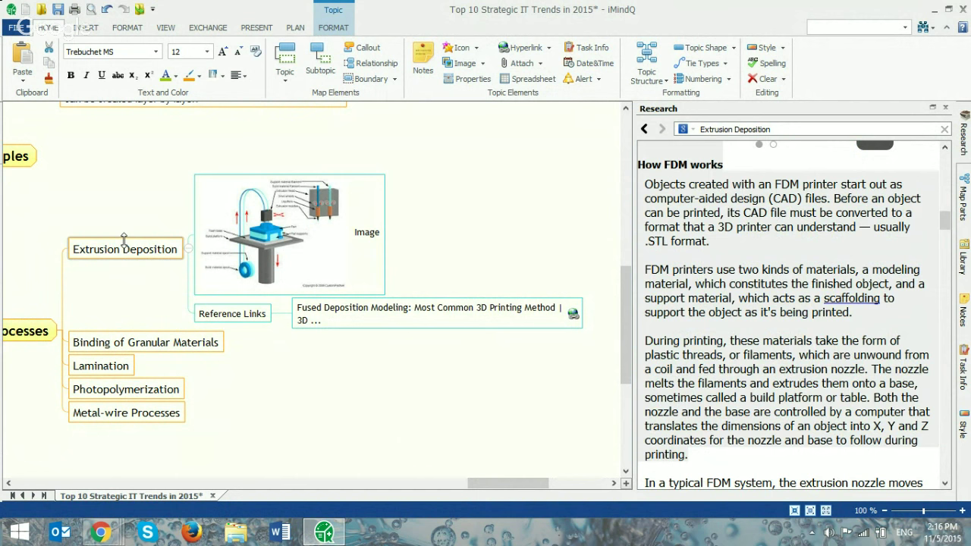
left_click(963, 311)
key("ctrl+v")
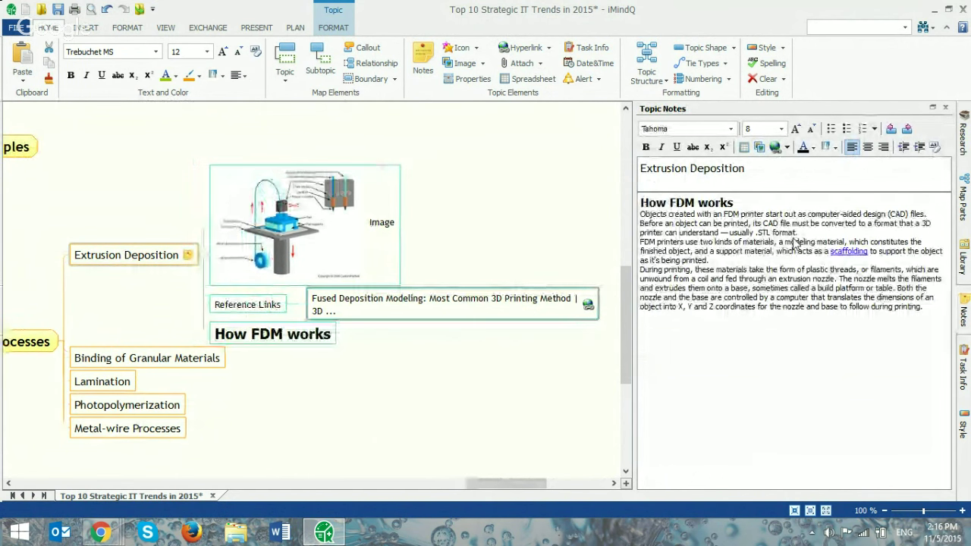
left_click(748, 207)
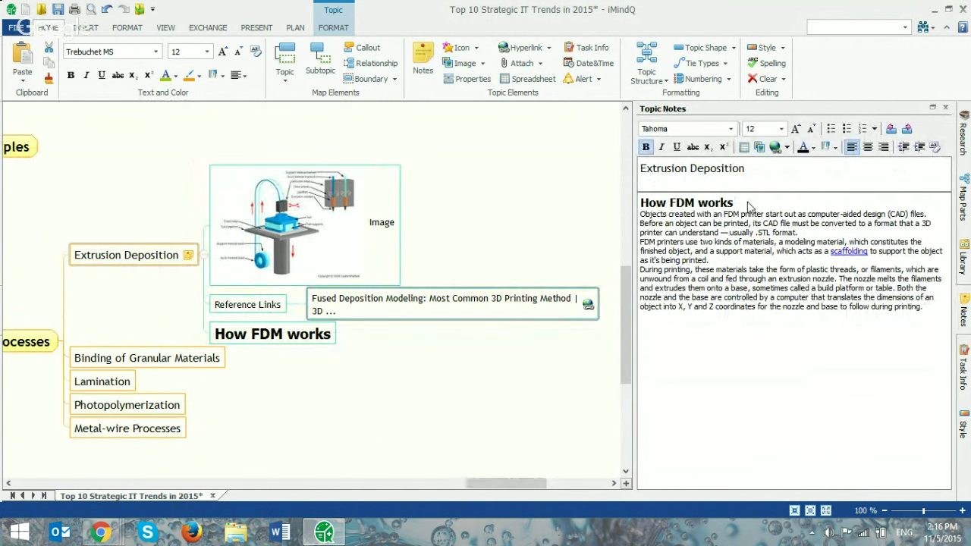
key("Return")
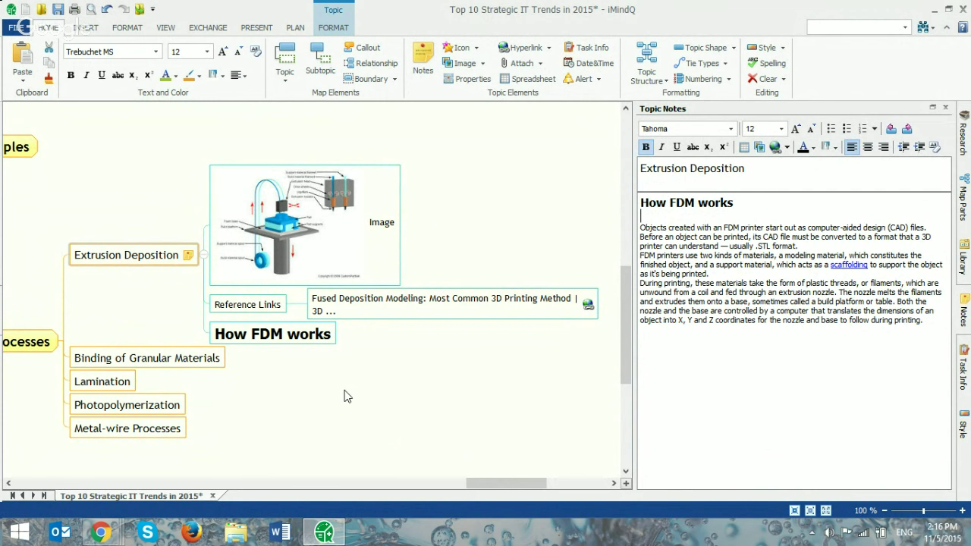
- Set the font size of the three paragraphs below the How FDM works heading in the notes to 10
left_click(704, 355)
left_click_drag(639, 227, 926, 322)
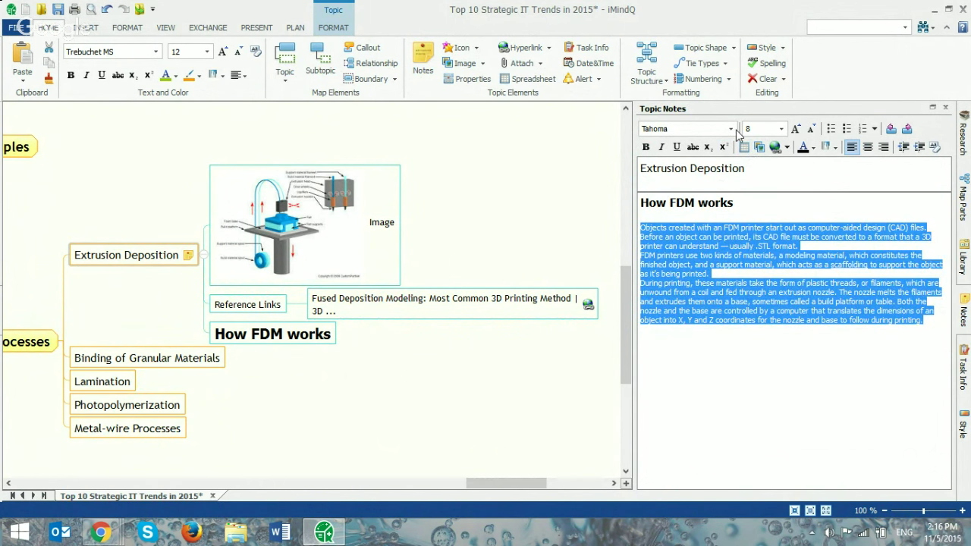
left_click(781, 129)
left_click(762, 168)
left_click(685, 392)
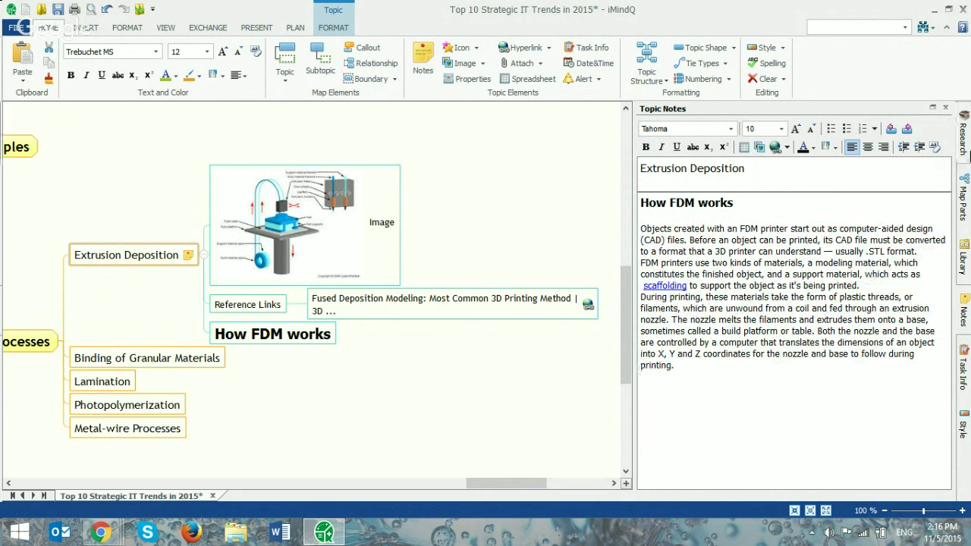
- Return to the livescience article in the research results and look through the rest of it
left_click(963, 138)
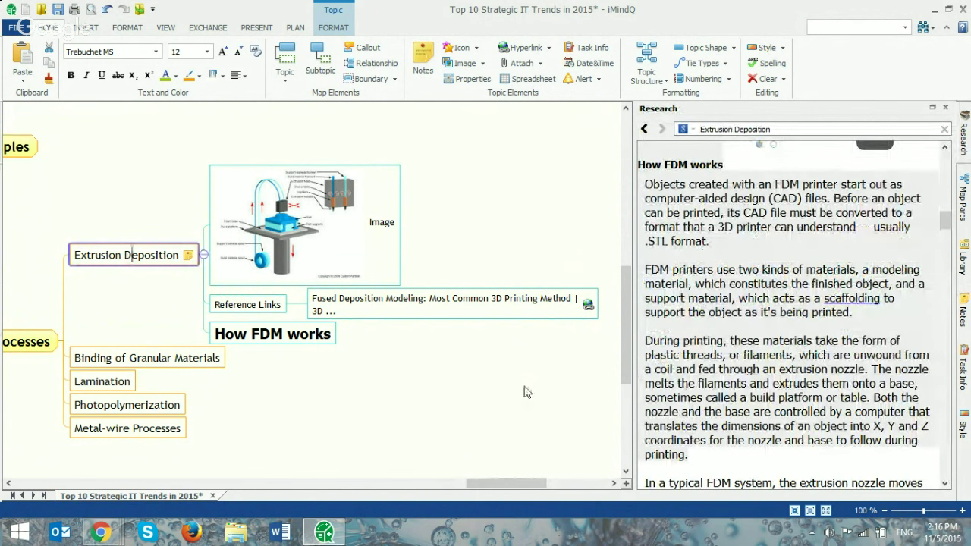
scroll(764, 244, "down", 4)
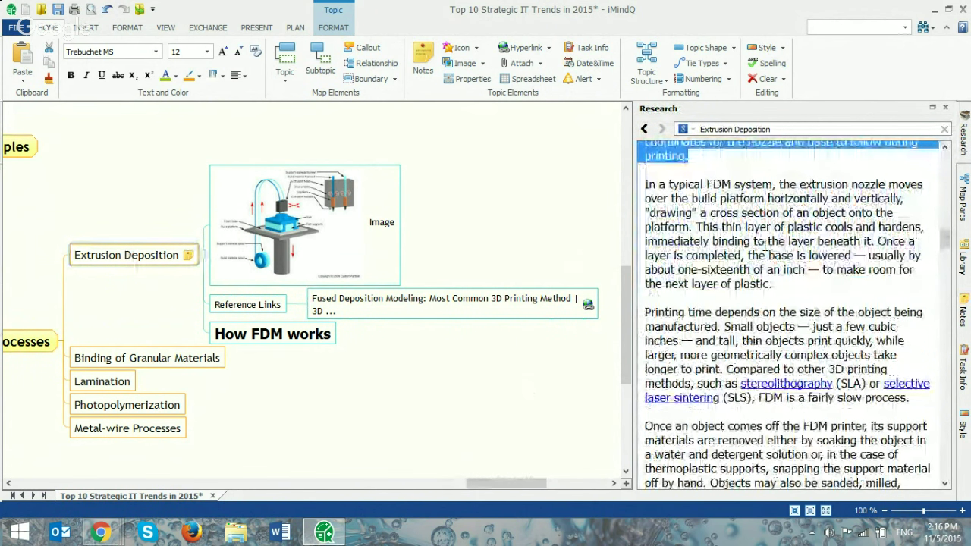
scroll(765, 244, "down", 10)
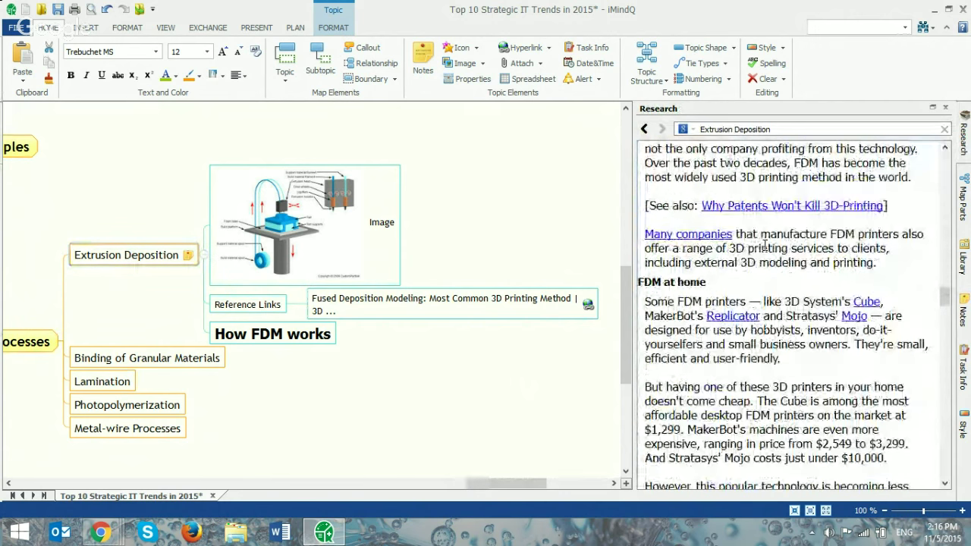
scroll(764, 246, "down", 5)
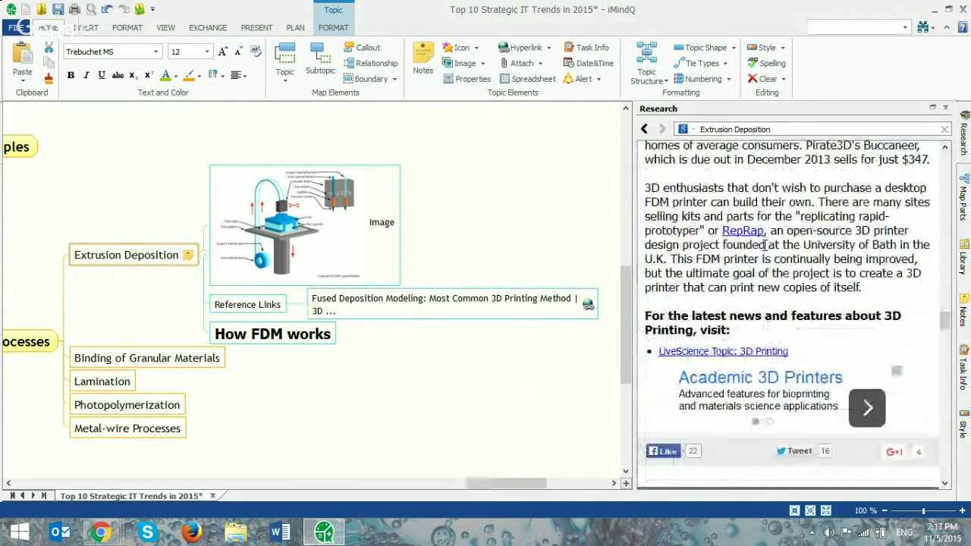
left_click_drag(944, 324, 934, 167)
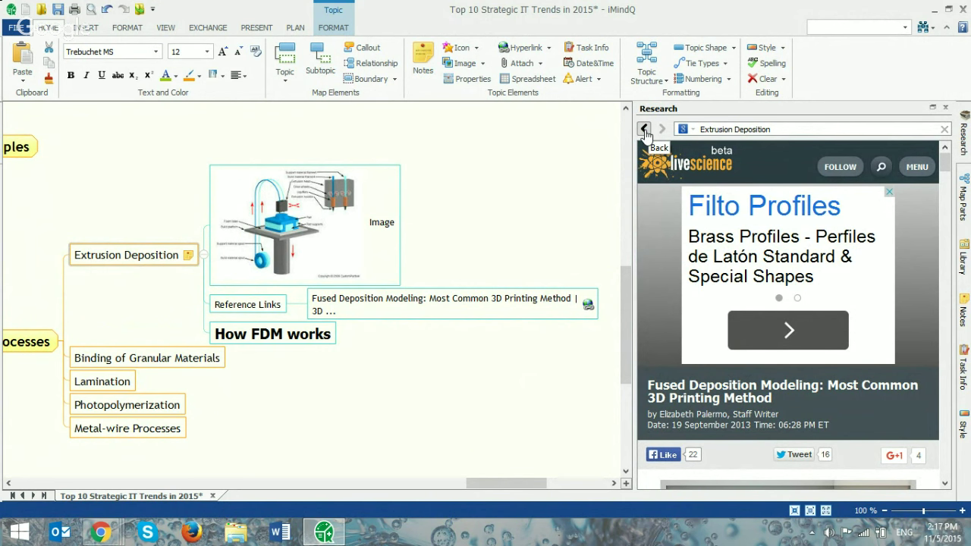
- Go back to the Extrusion Deposition image results, replace the Image subtopic's picture with the yellow-rod deposition diagram and resize it
left_click(643, 130)
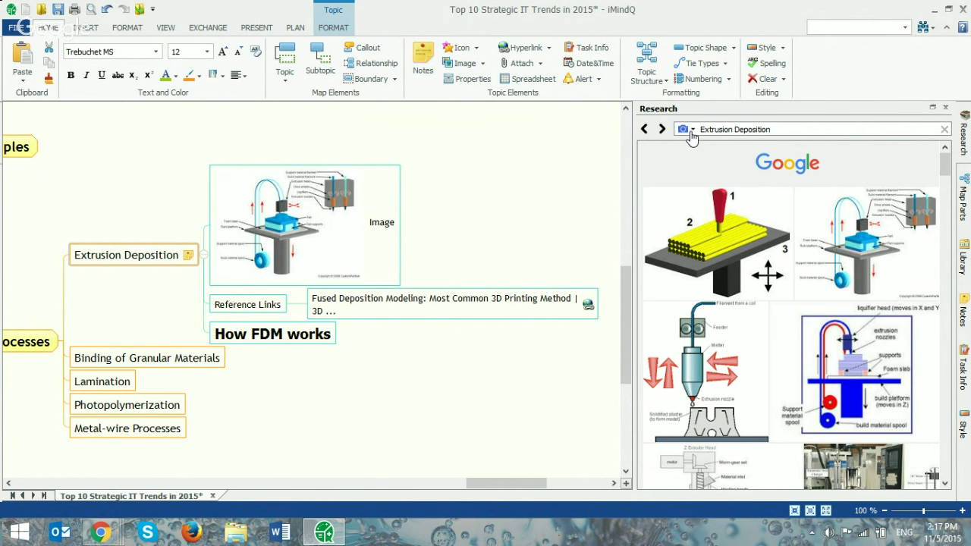
scroll(813, 299, "down", 1)
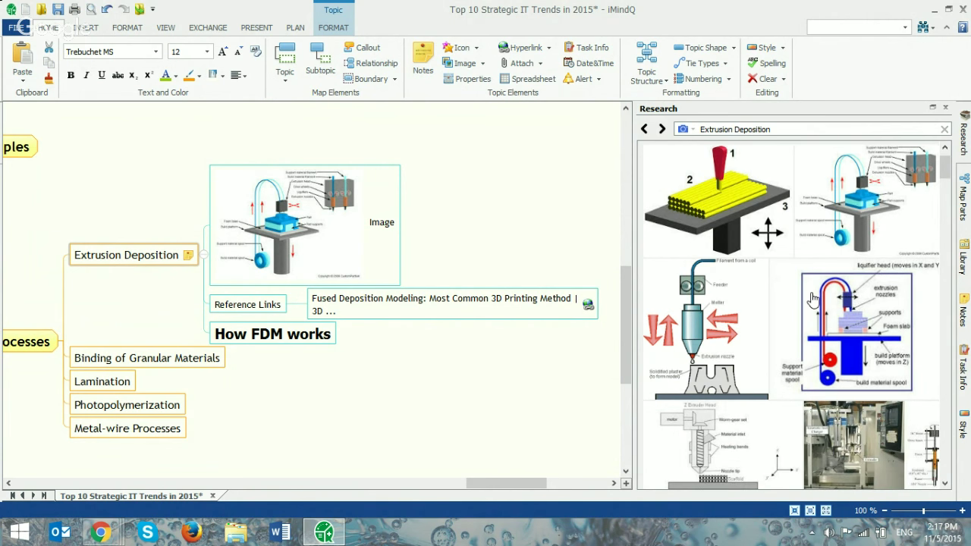
scroll(807, 298, "down", 1)
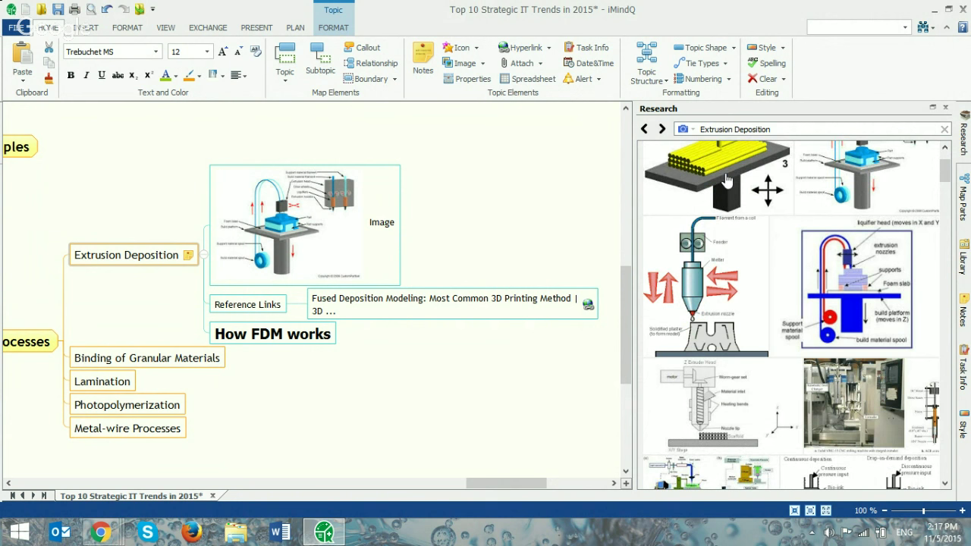
scroll(734, 273, "up", 2)
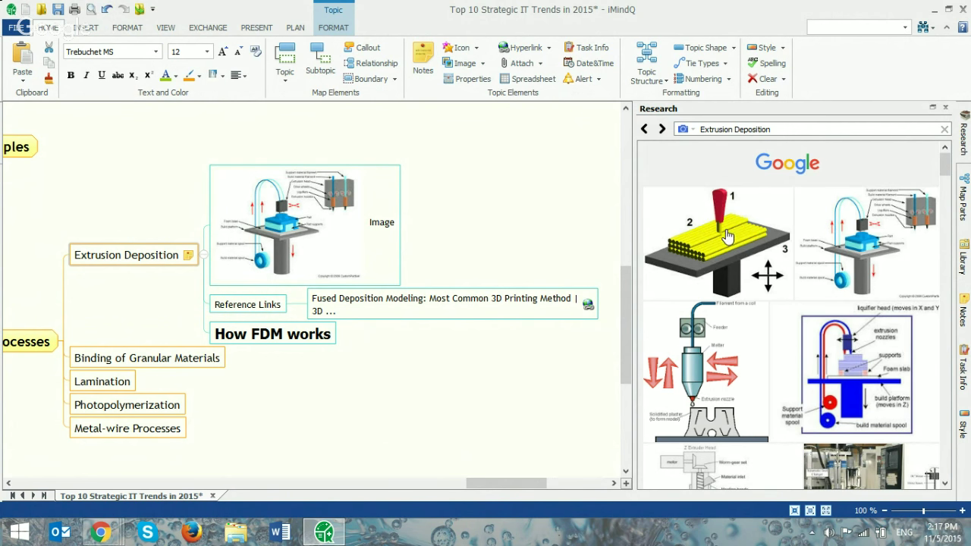
left_click_drag(728, 233, 326, 212)
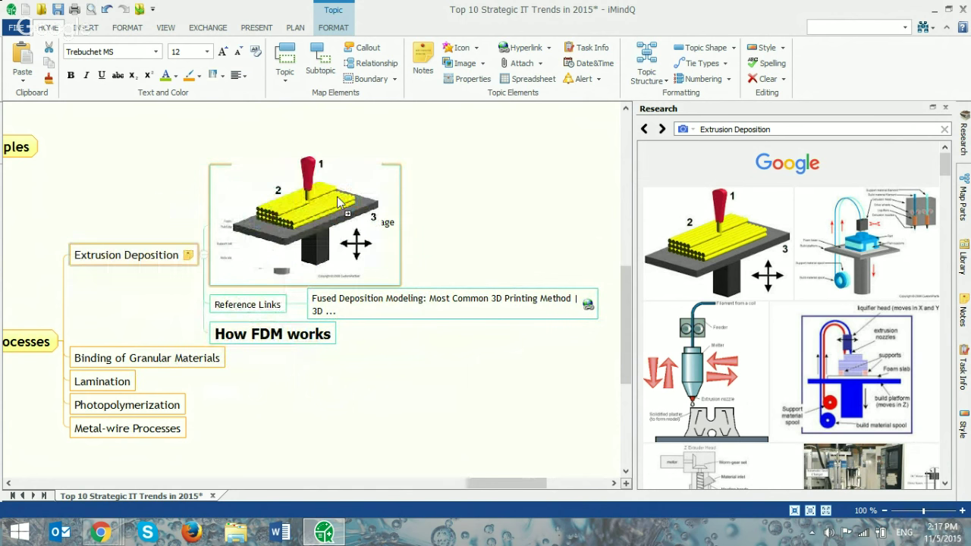
left_click(364, 234)
left_click_drag(399, 296, 355, 273)
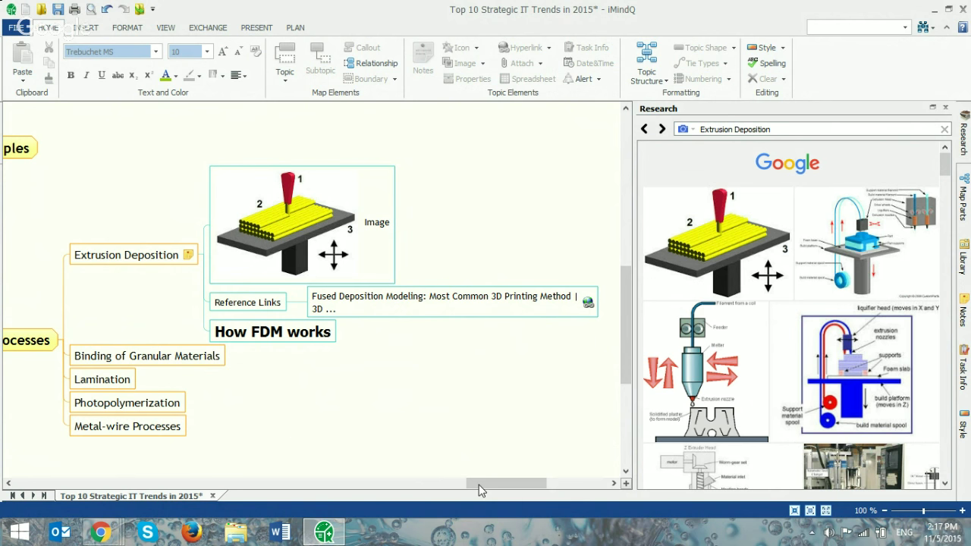
- Examine the image research results for the Lamination, 3D Printing and Applications of 3D Printing topics
left_click_drag(478, 485, 433, 482)
scroll(436, 442, "down", 2)
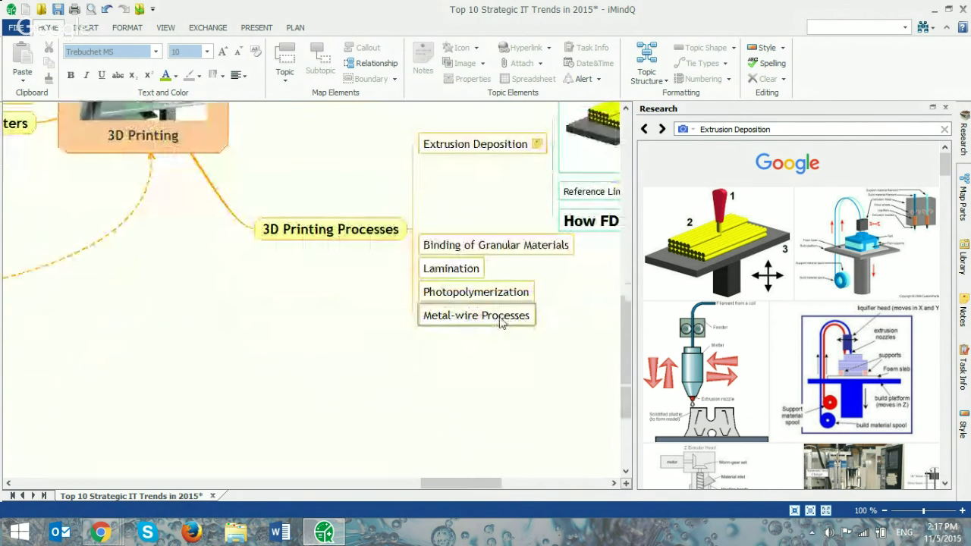
left_click(453, 269)
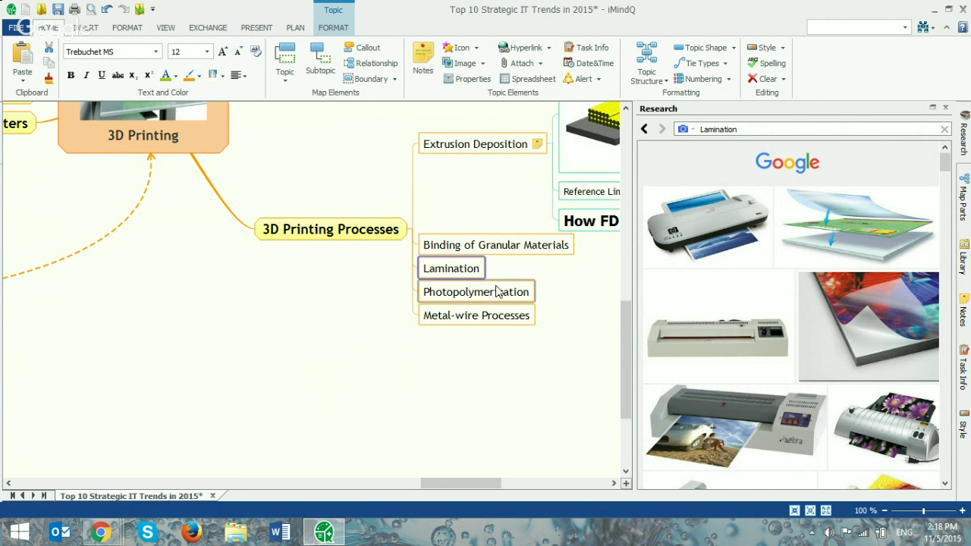
left_click_drag(455, 482, 418, 485)
scroll(429, 423, "up", 3)
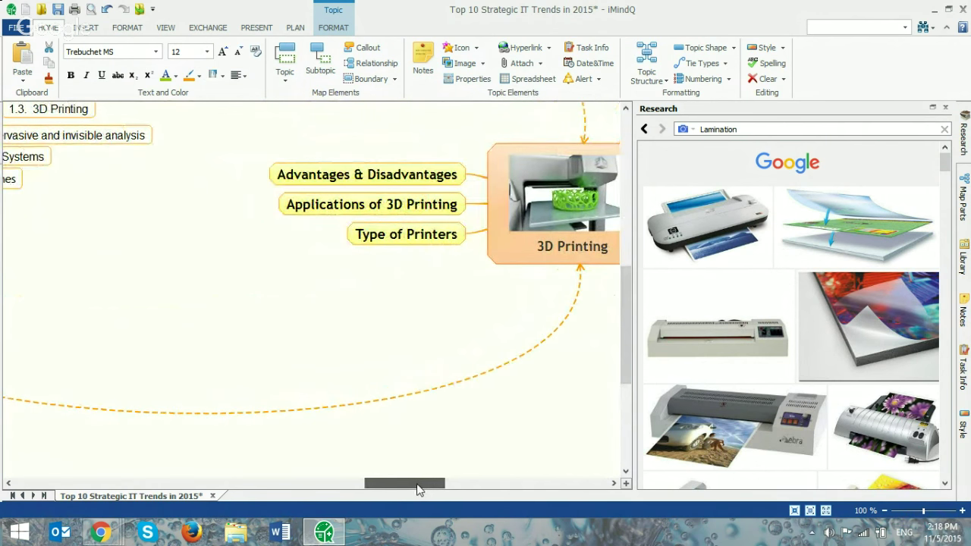
left_click(519, 242)
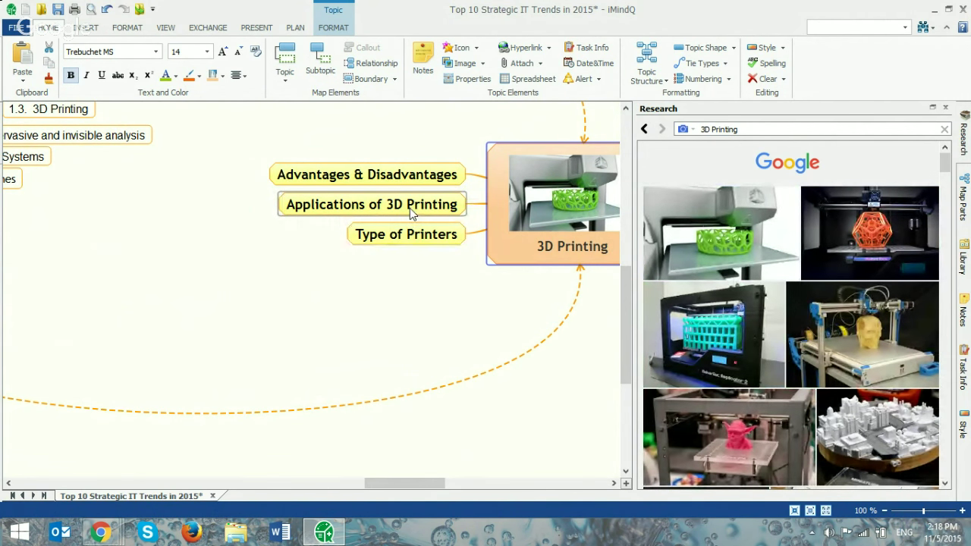
left_click(410, 208)
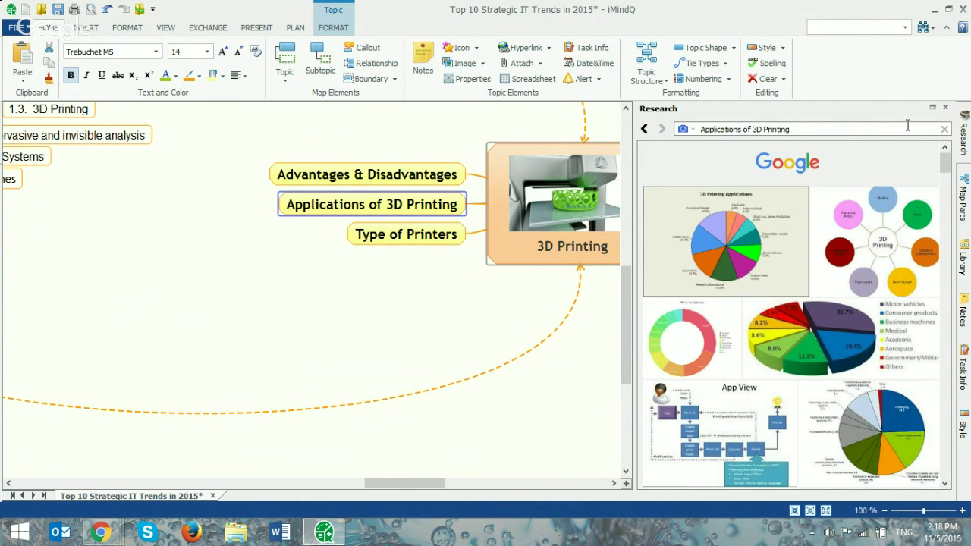
- Close the research results and move the 3D Printing topic slightly down and to the right on the map
left_click(945, 108)
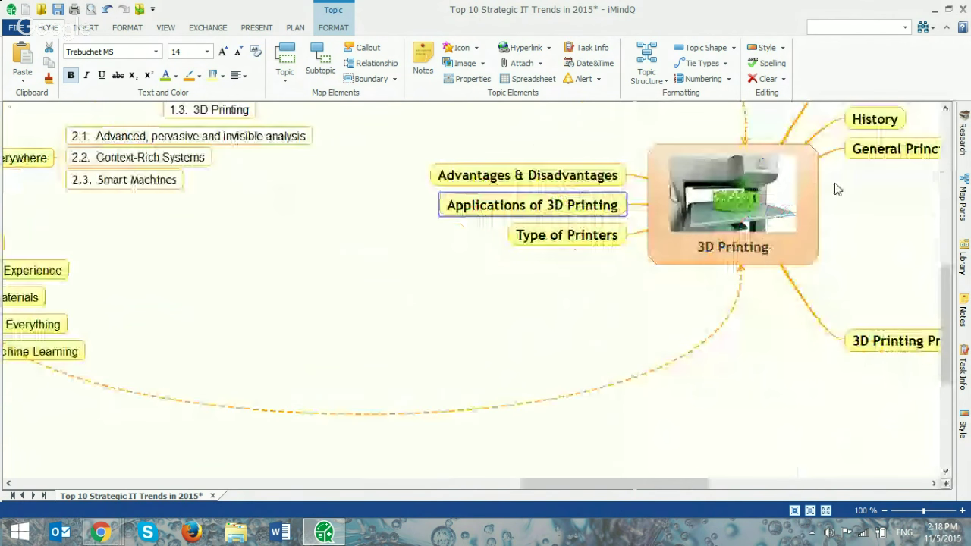
left_click_drag(742, 204, 813, 235)
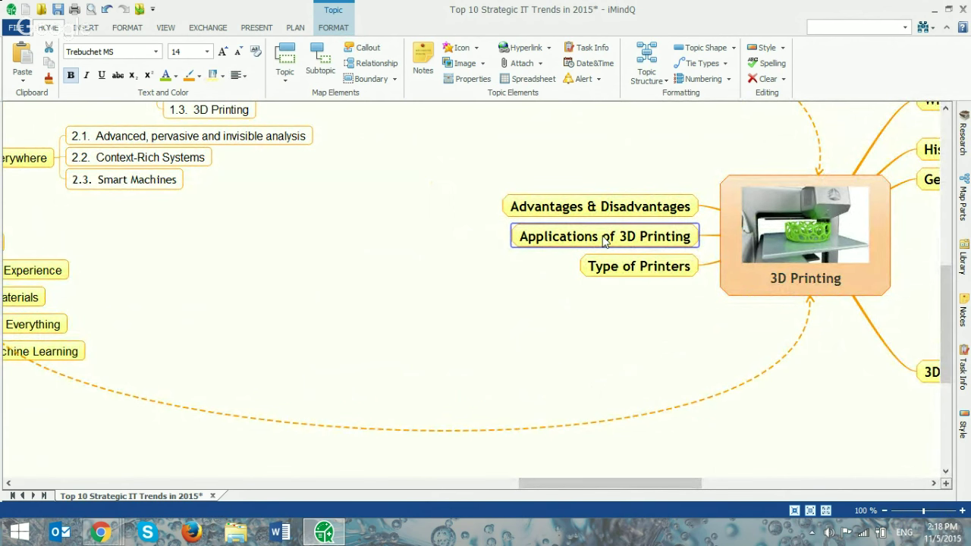
- Add a subtopic named Manufacturing Applications to the Applications of 3D Printing topic
key("Insert")
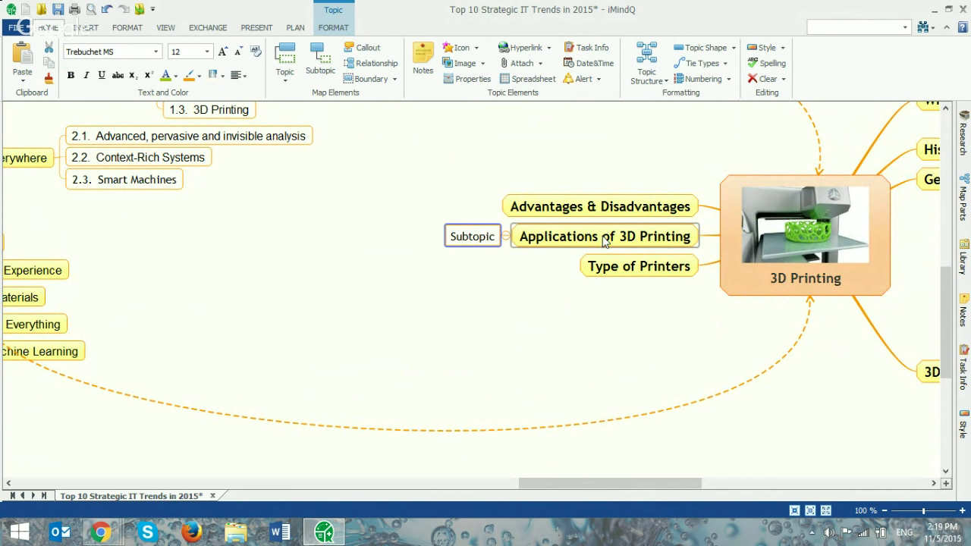
type("Manu")
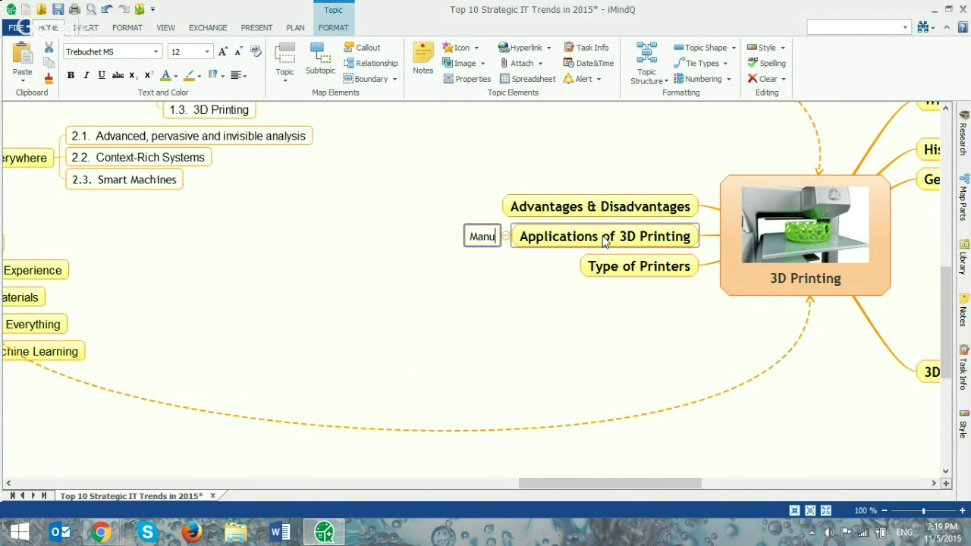
type("factur")
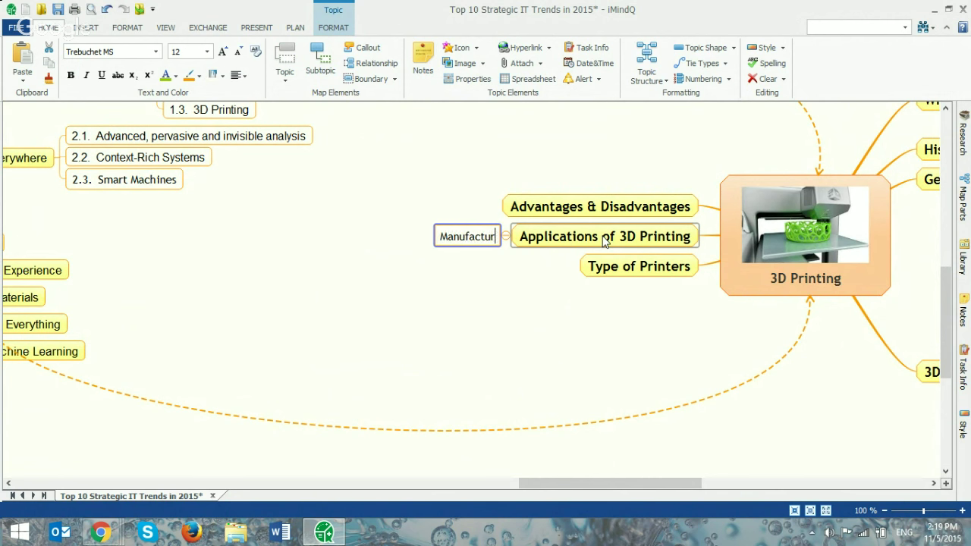
type("ing Applic")
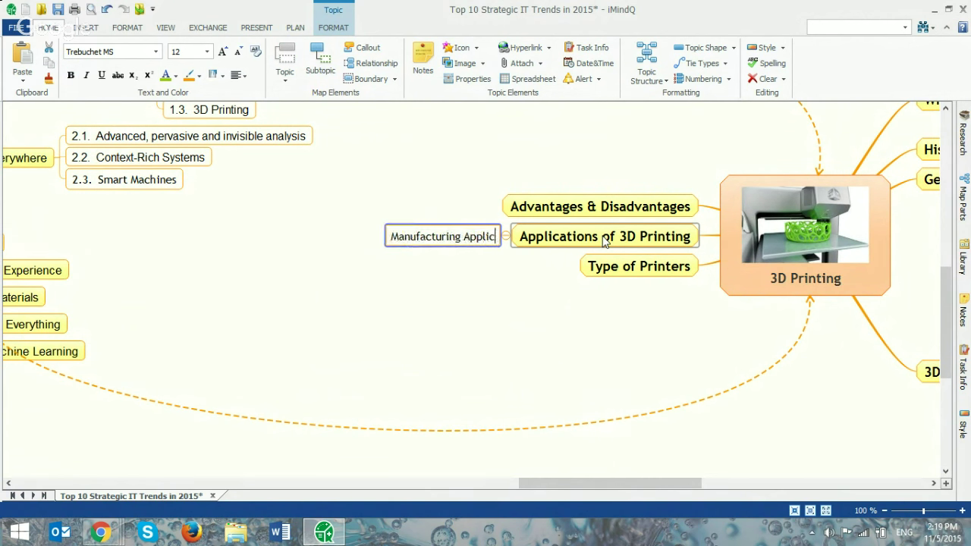
type("ations")
key("Return")
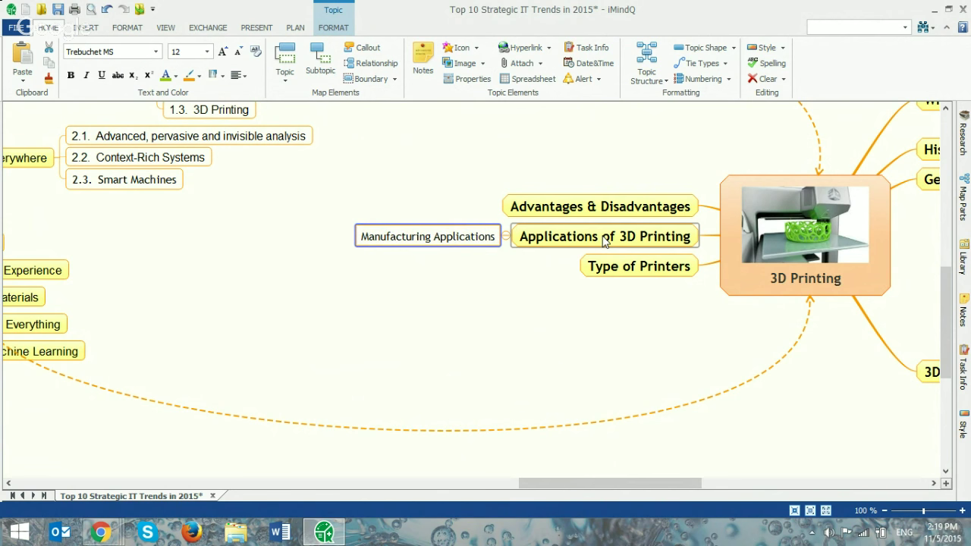
- Add a second subtopic named Industrial Applications below Manufacturing Applications
key("Return")
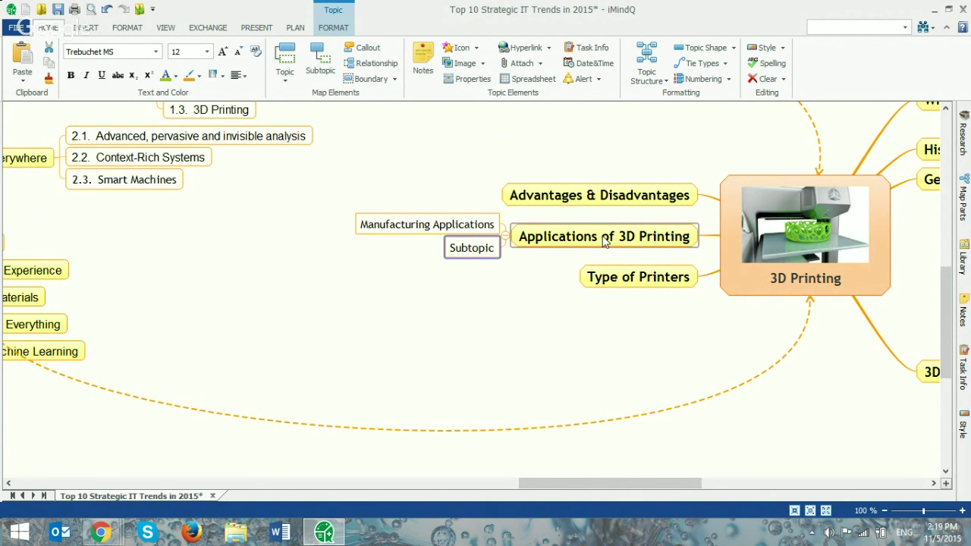
type("Industri")
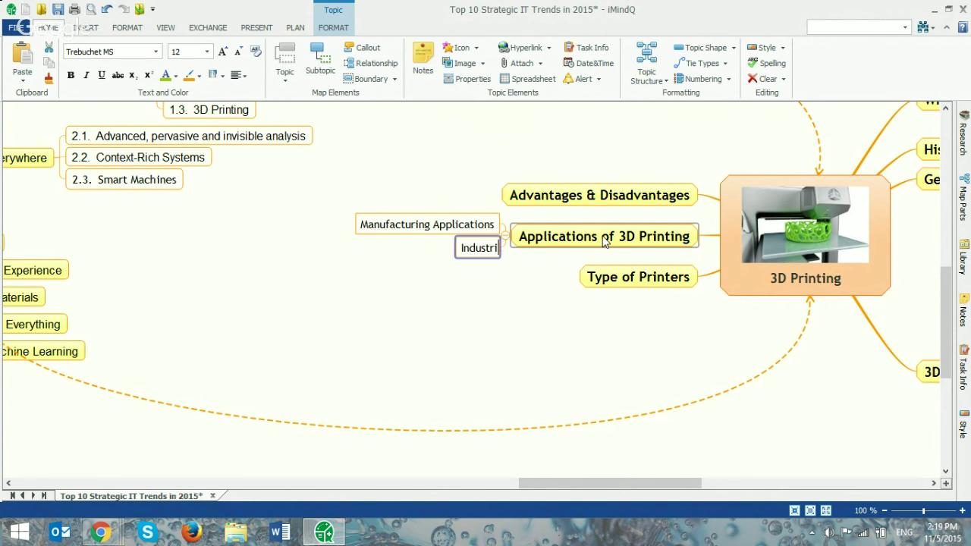
type("al Appli")
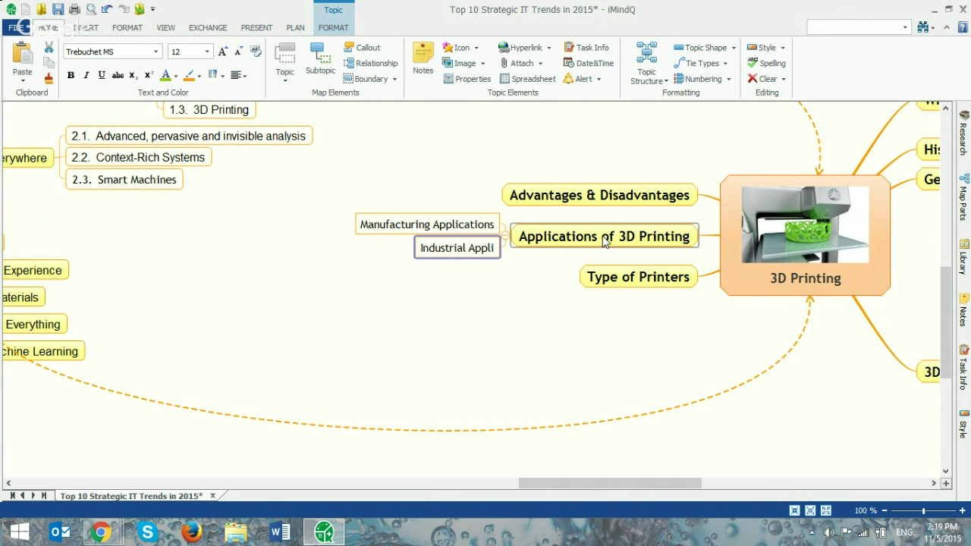
type("cations")
- Add a third subtopic named Socio-cultural Applications below Industrial Applications
key("Return")
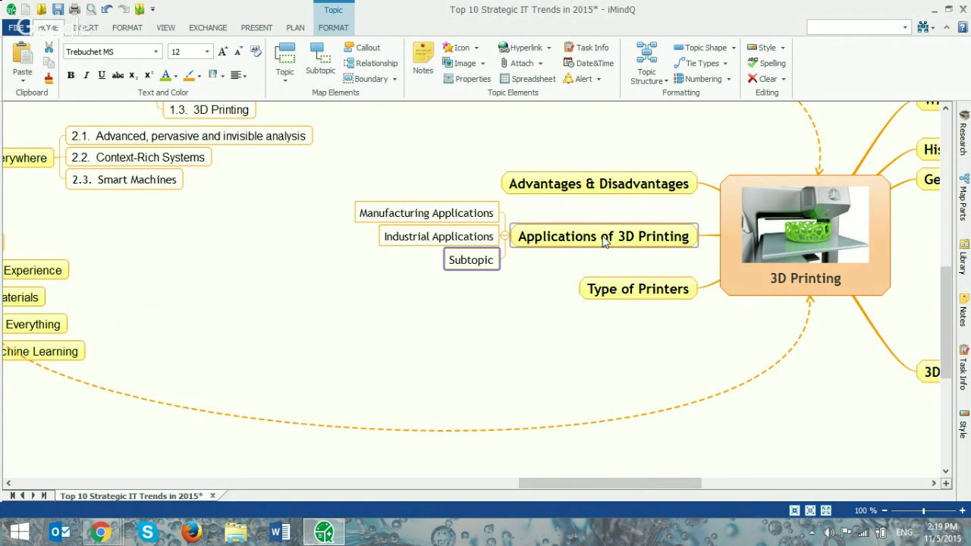
type("Socio-cul")
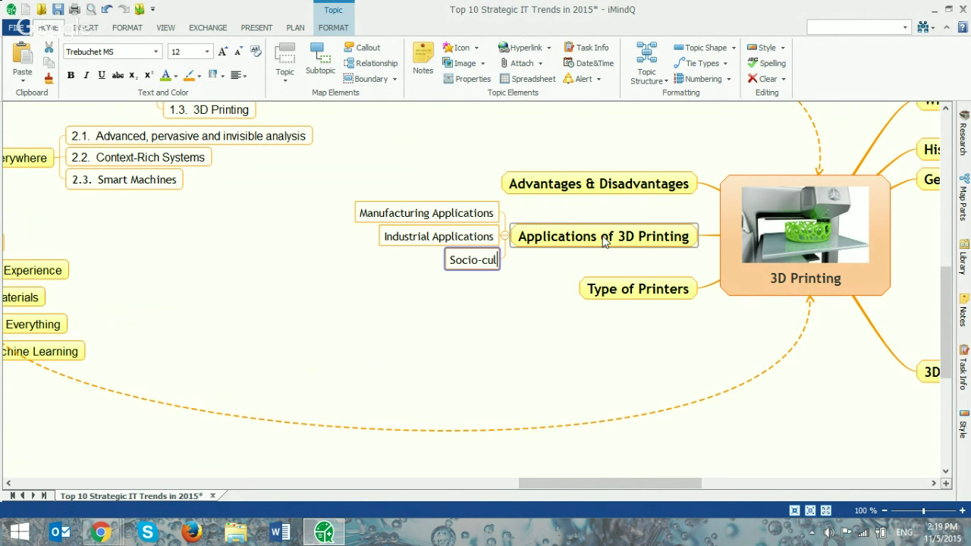
type("tural Applic")
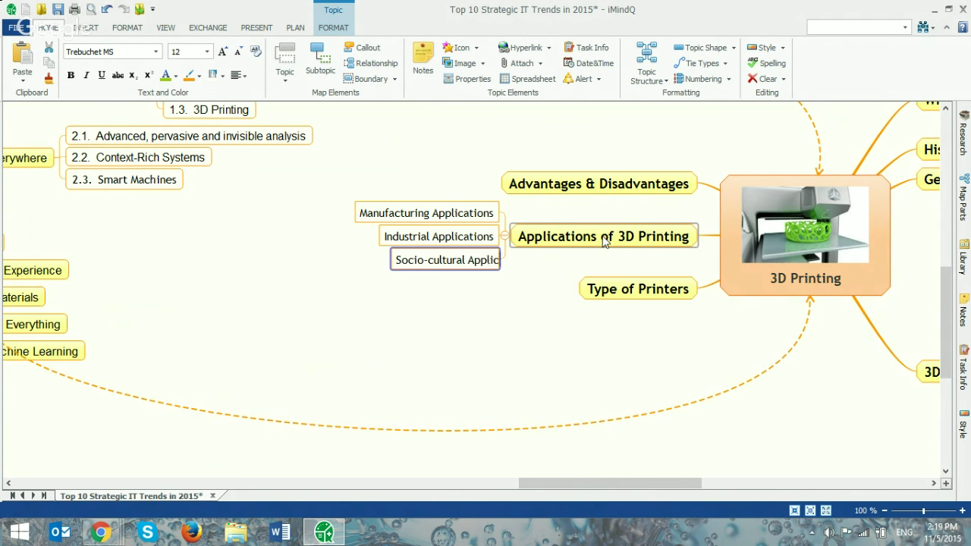
type("ations")
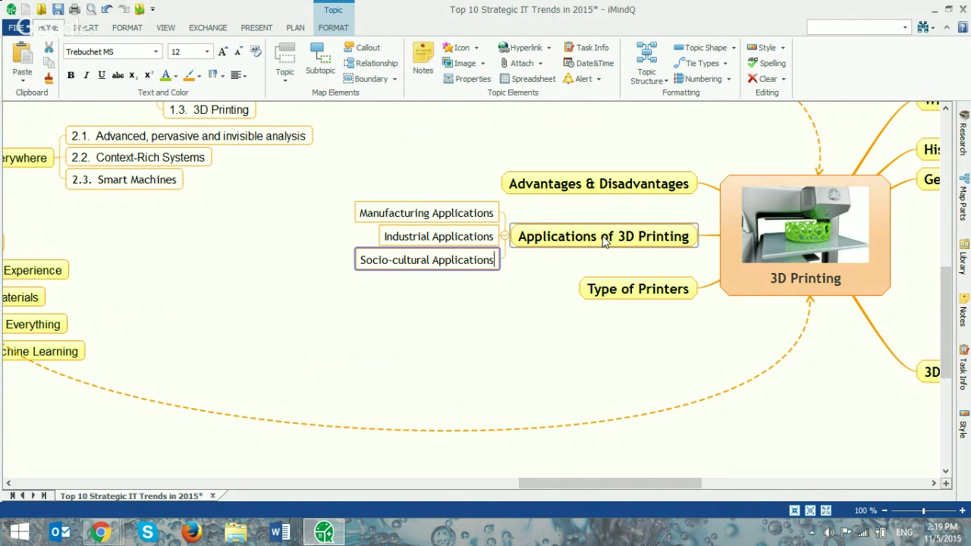
- Add the subtopics Apparel and Vehicles to the Industrial Applications topic
left_click(416, 242)
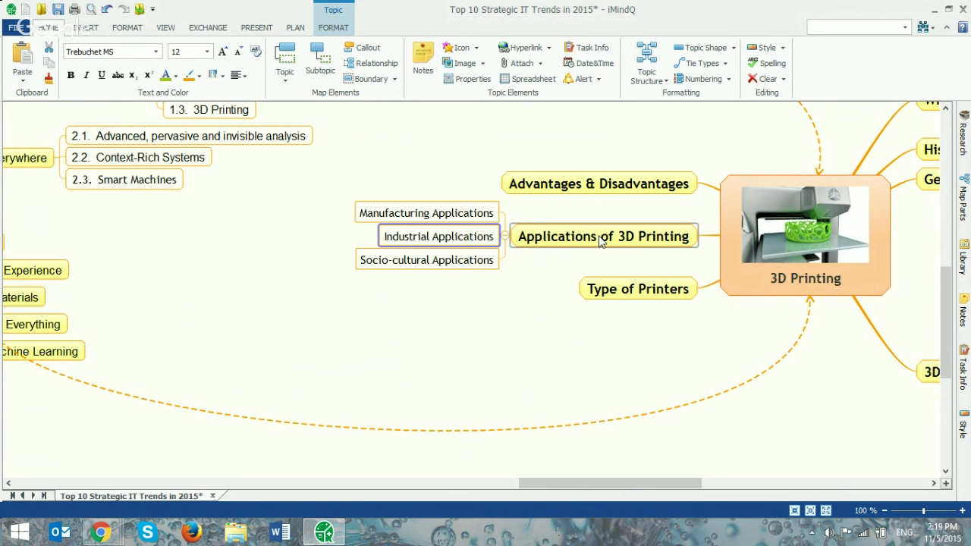
key("Insert")
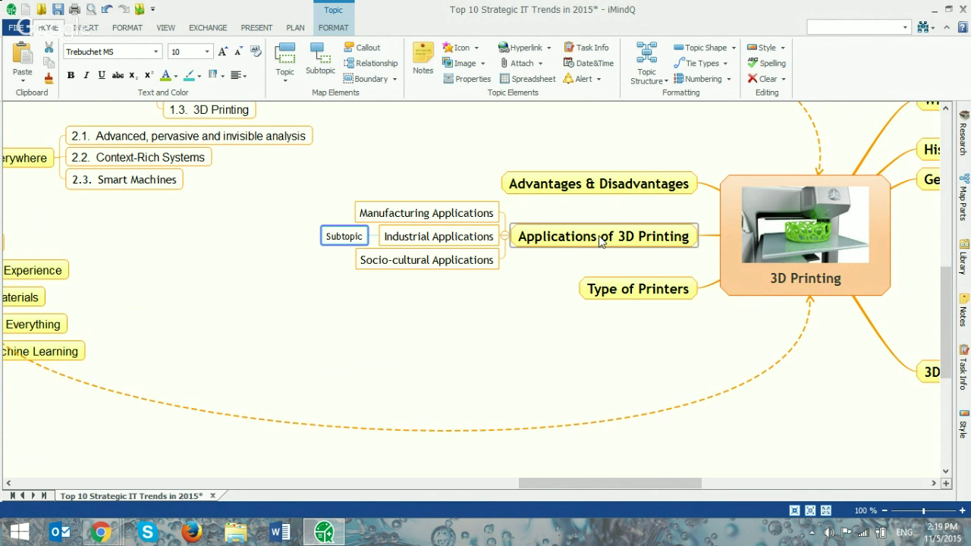
type("Apparel")
key("Return")
type("Ve")
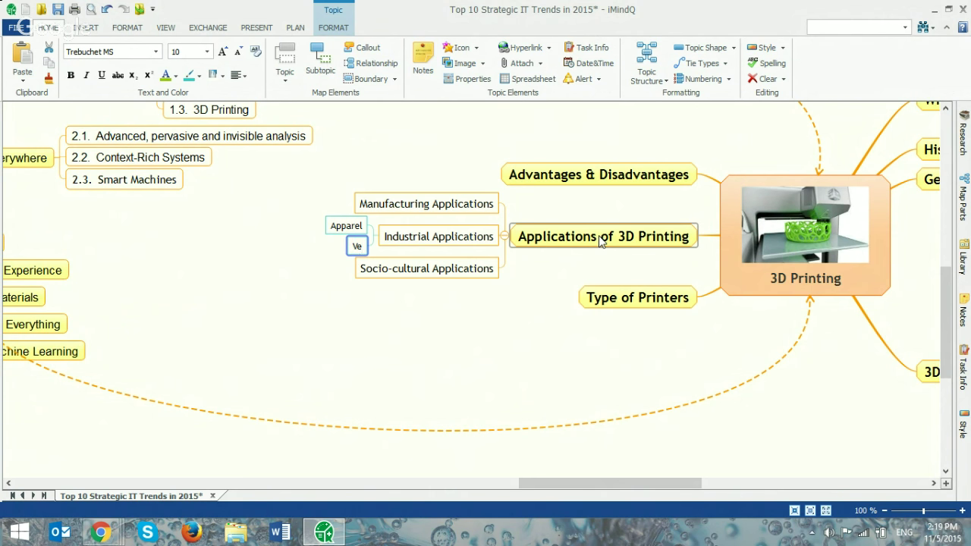
key("BackSpace")
type("ehicles")
- Add two more Industrial Applications subtopics below Vehicles, named Construction and Medical
key("Return")
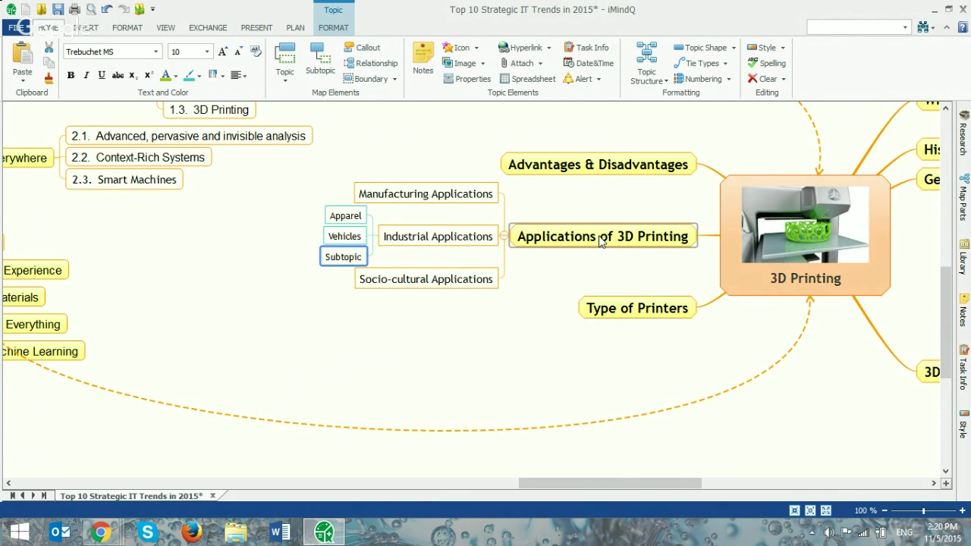
type("Contr")
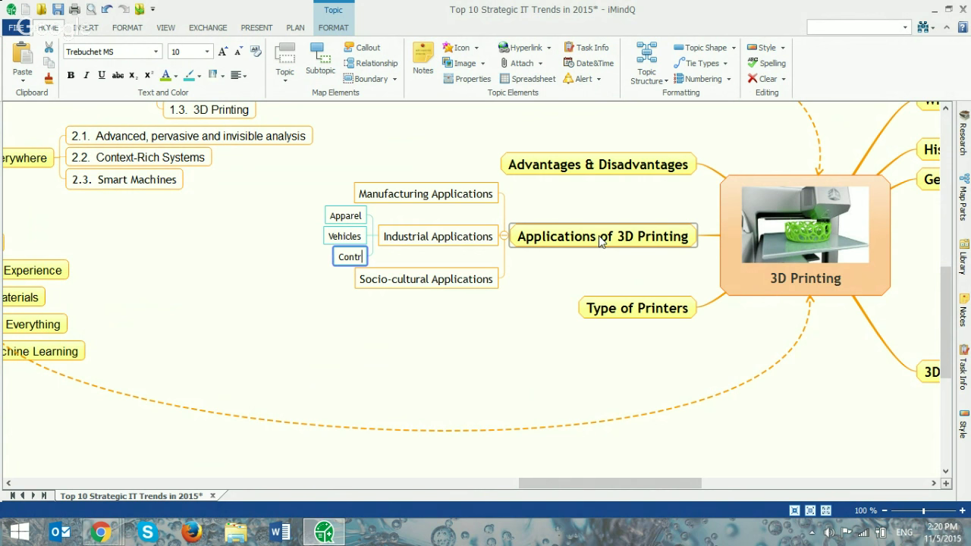
key("BackSpace")
key("BackSpace")
type("struction")
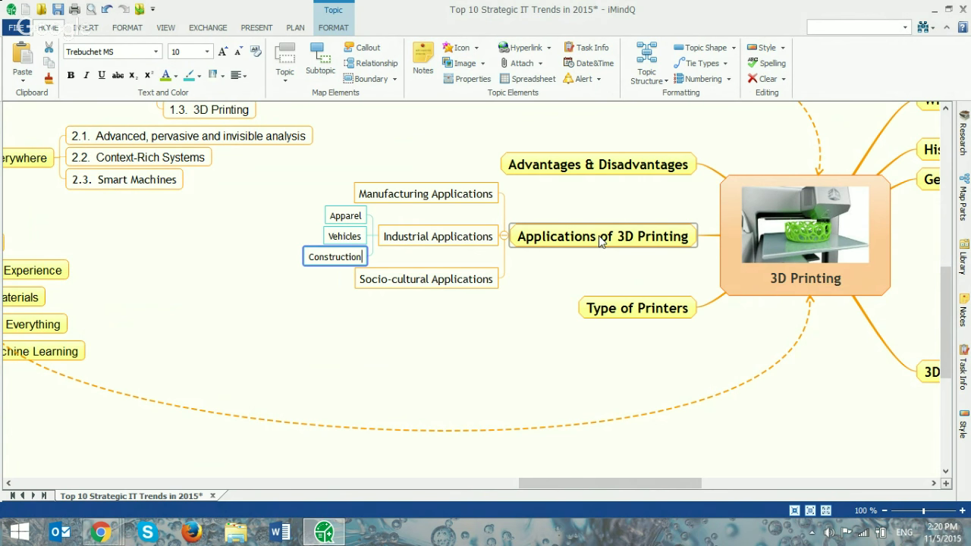
key("Return")
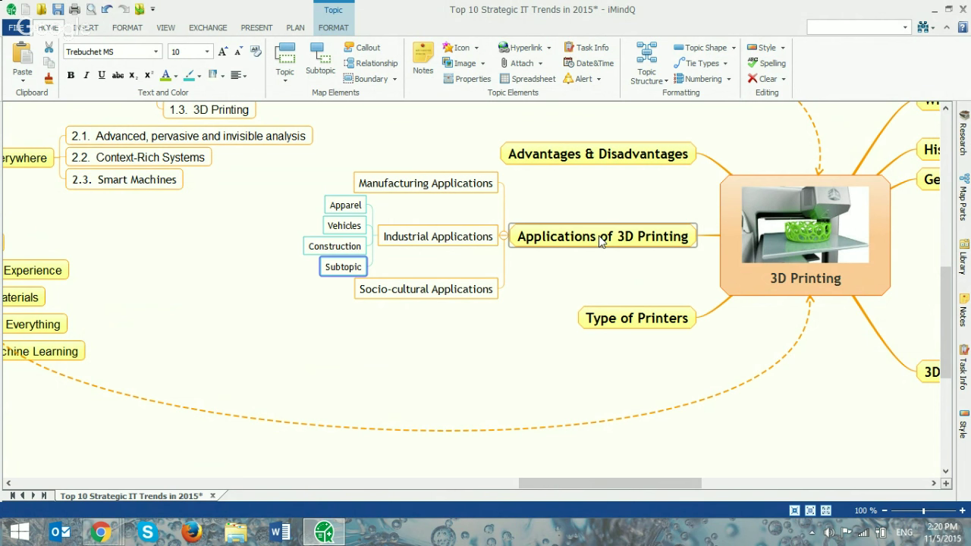
type("Me")
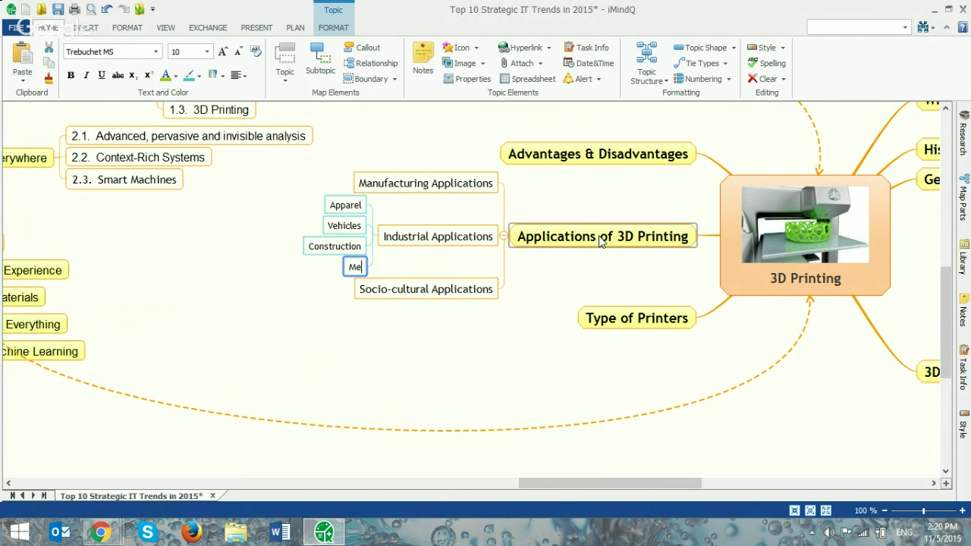
type("dical")
- Add a fifth Industrial Applications subtopic named Computers & Robots below Medical
key("Return")
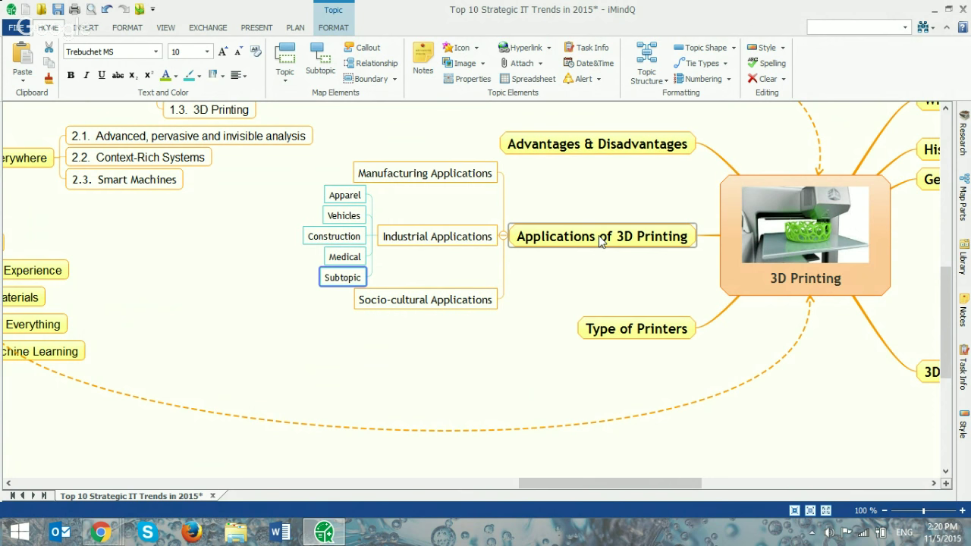
type("Compu")
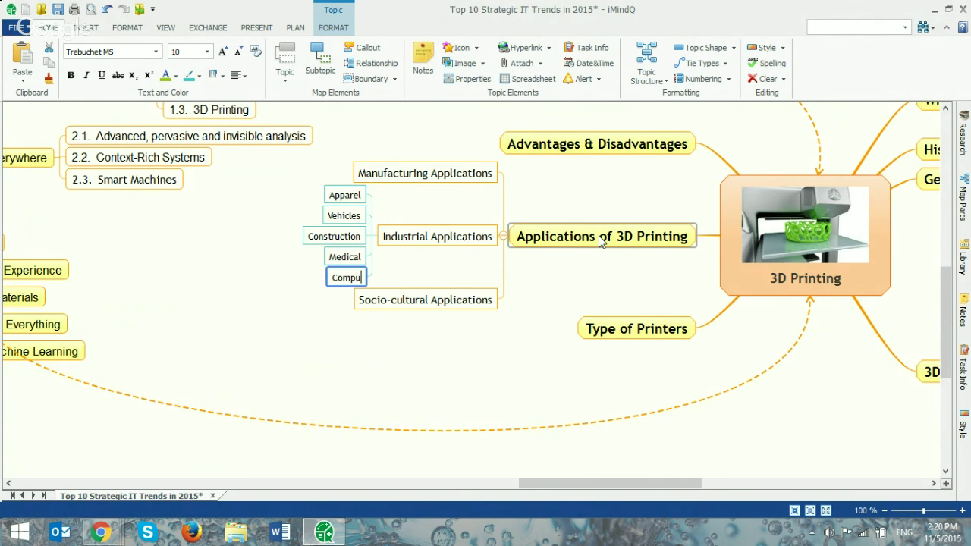
type("ters ")
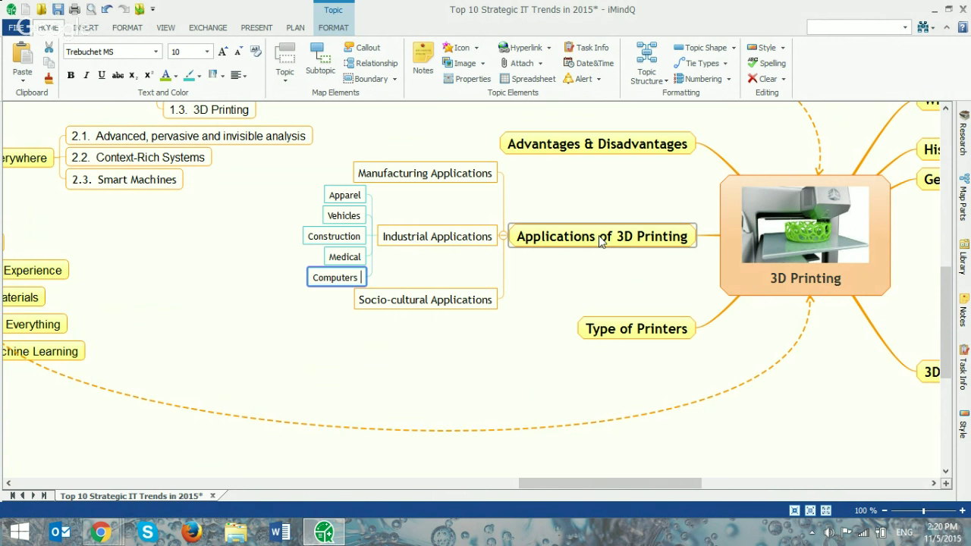
type("& Robots")
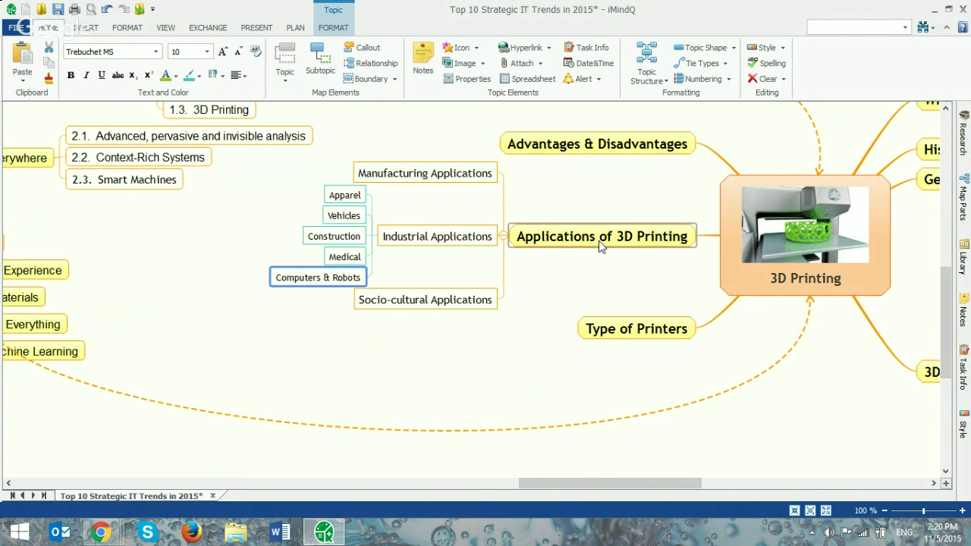
- Insert the pie chart with the Motor vehicles legend from the image research results into the Applications of 3D Printing topic
left_click(555, 240)
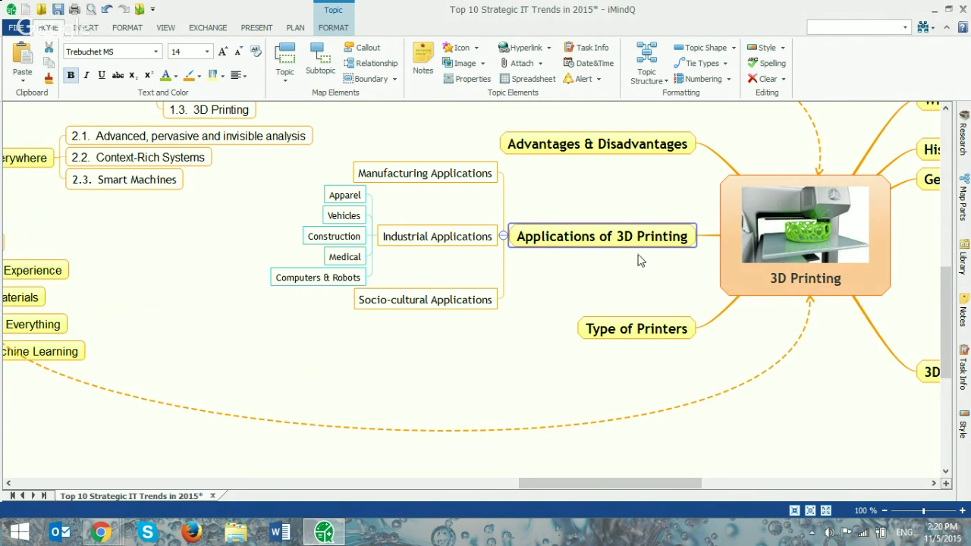
left_click(962, 136)
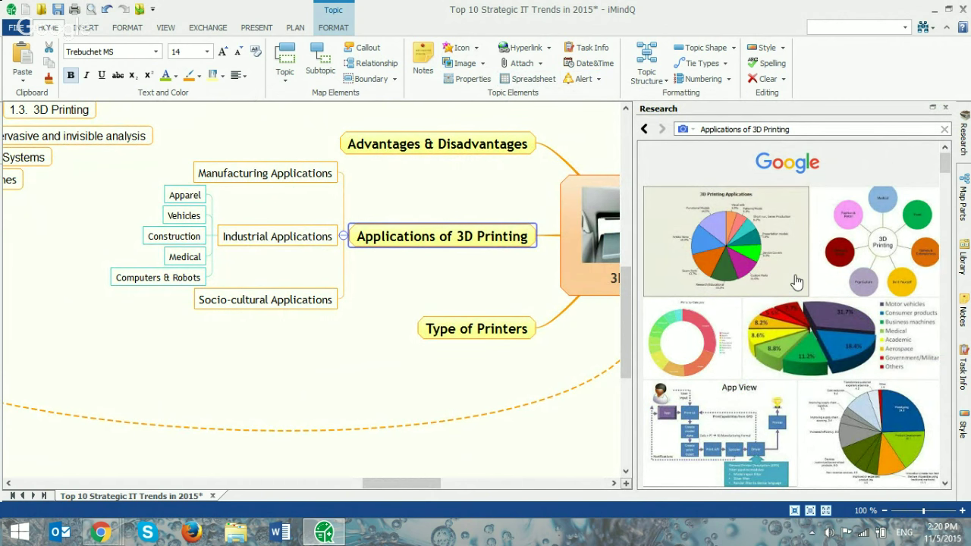
scroll(796, 282, "down", 3)
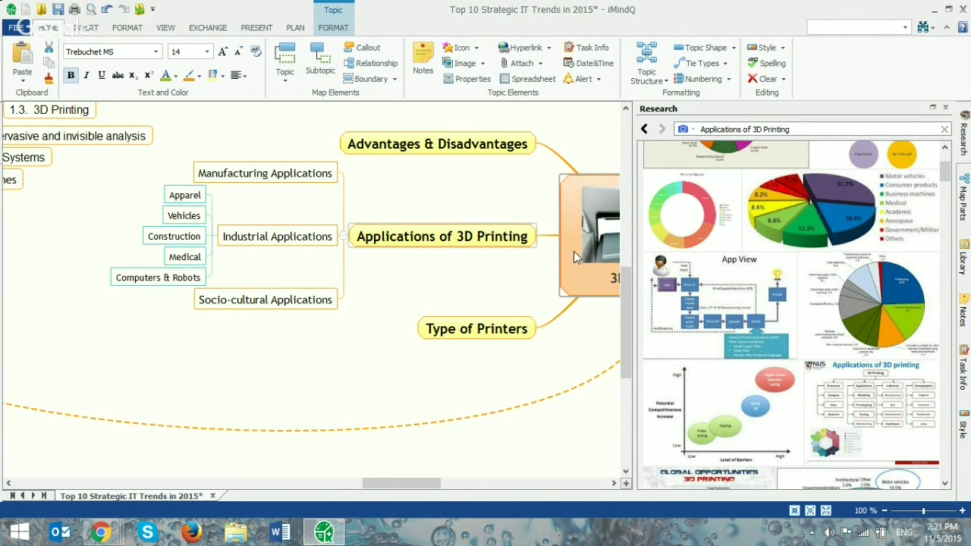
left_click_drag(832, 214, 454, 242)
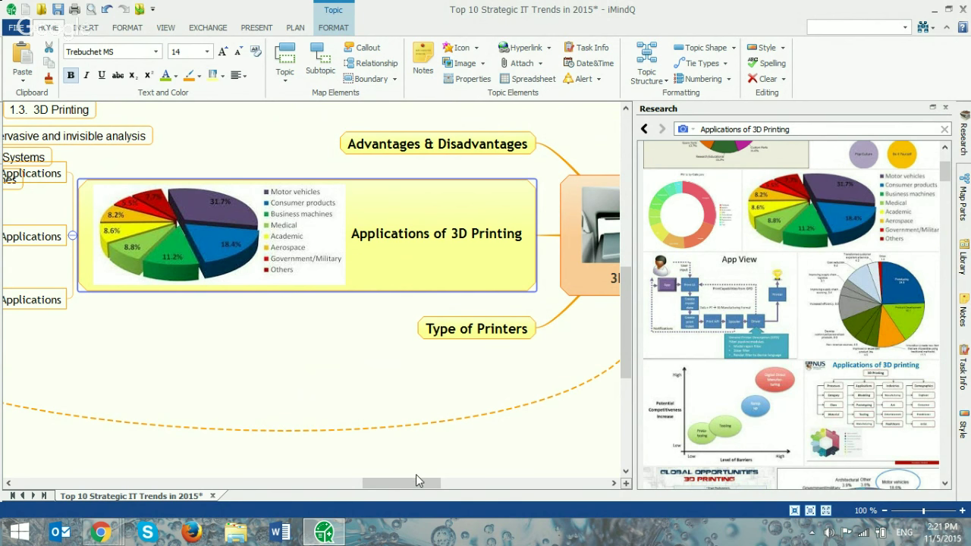
- Place the pie chart below the Applications of 3D Printing topic text and shrink it to a little over half its width
left_click_drag(409, 482, 387, 488)
right_click(388, 260)
mouse_move(437, 296)
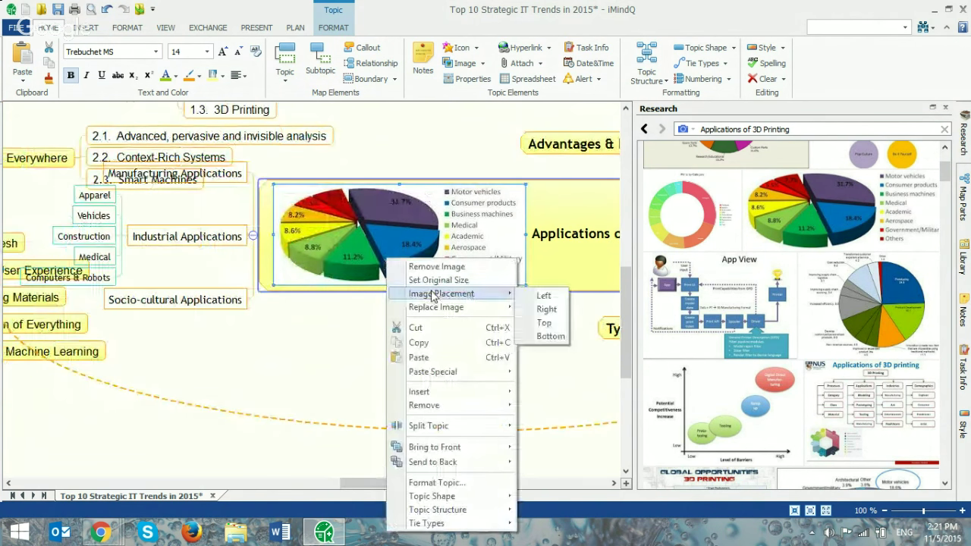
left_click(547, 336)
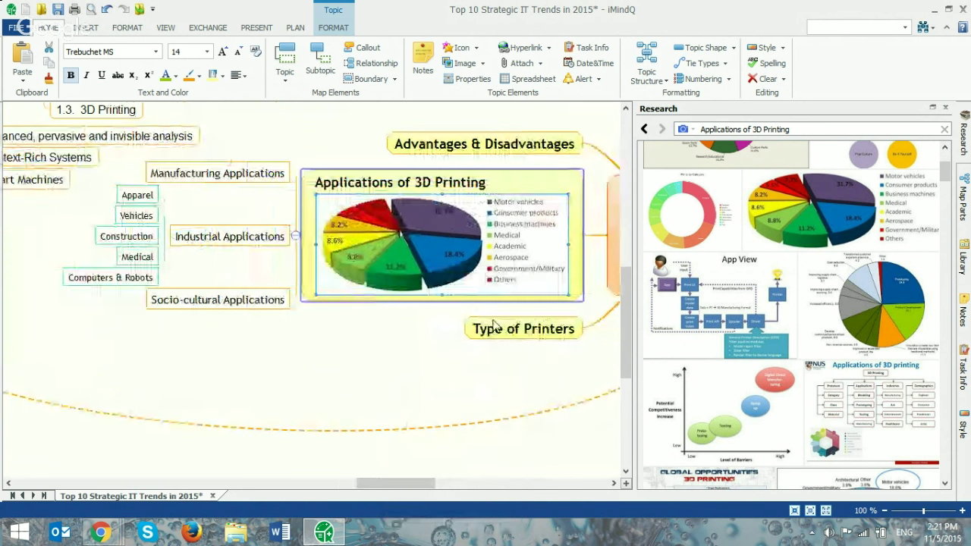
left_click_drag(568, 294, 514, 284)
left_click(439, 315)
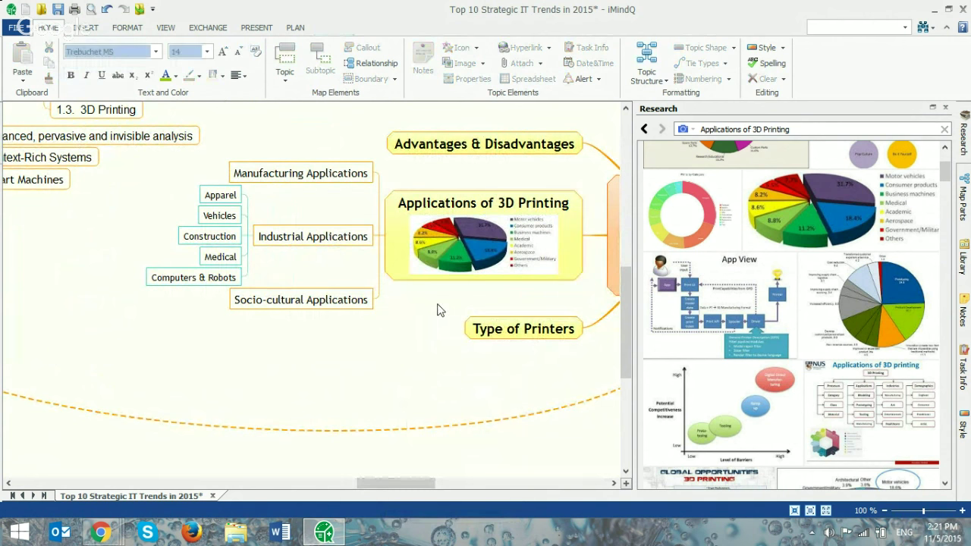
- Search the research images for 3D Printing in Medicine and browse the results for medical pictures
left_click(453, 255)
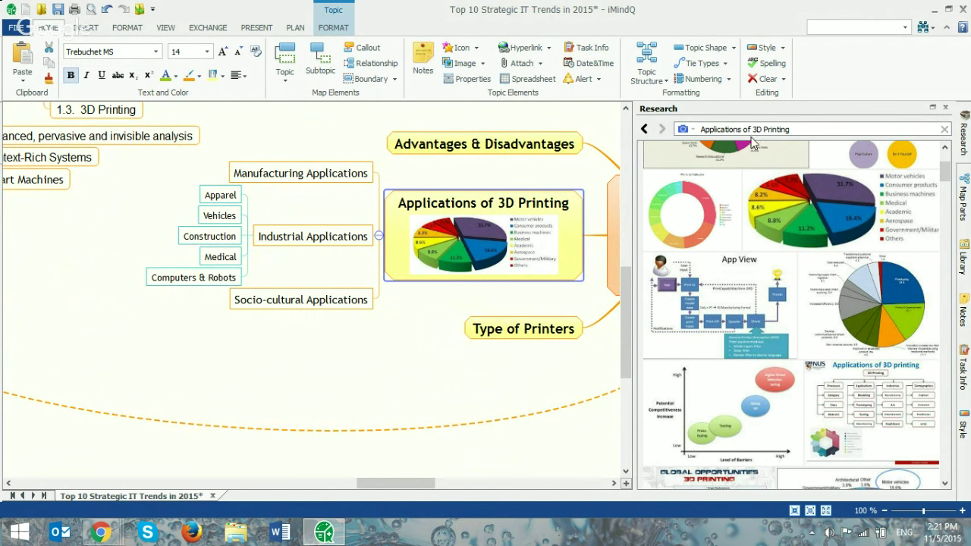
left_click_drag(802, 129, 665, 129)
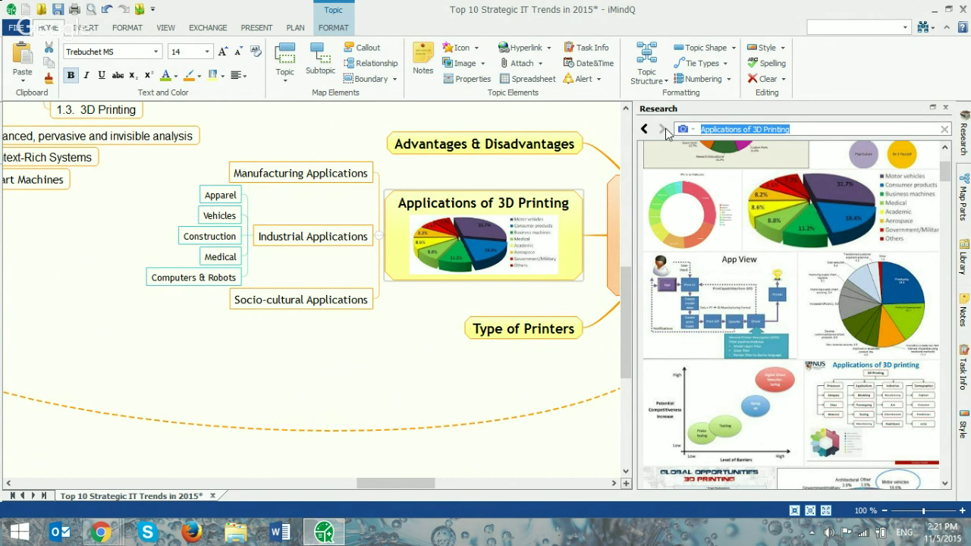
type("3")
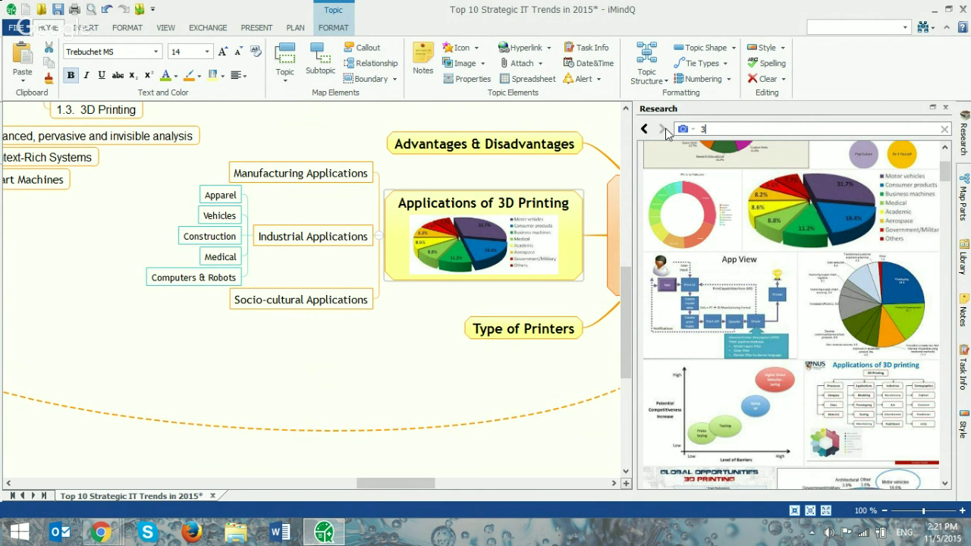
type("D Printing in Medicine")
key("Return")
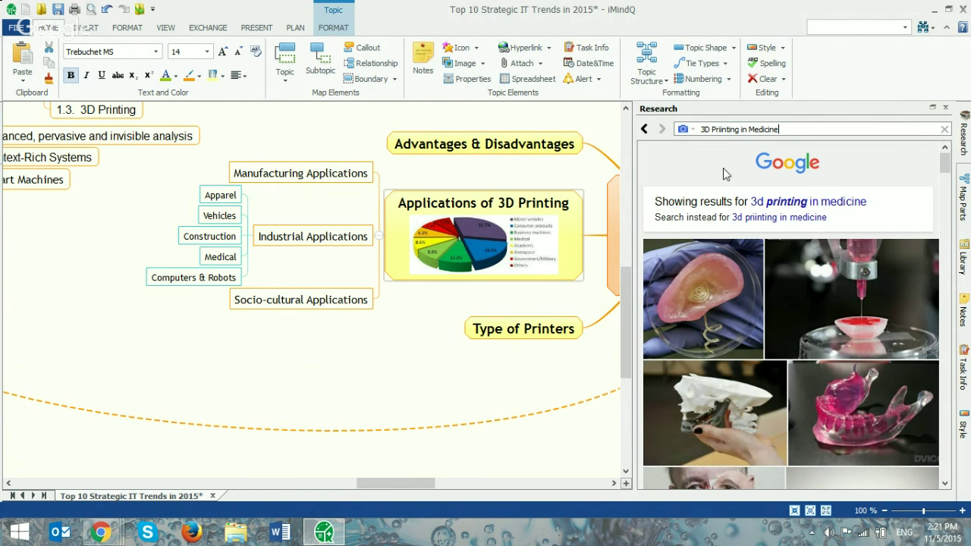
left_click(692, 129)
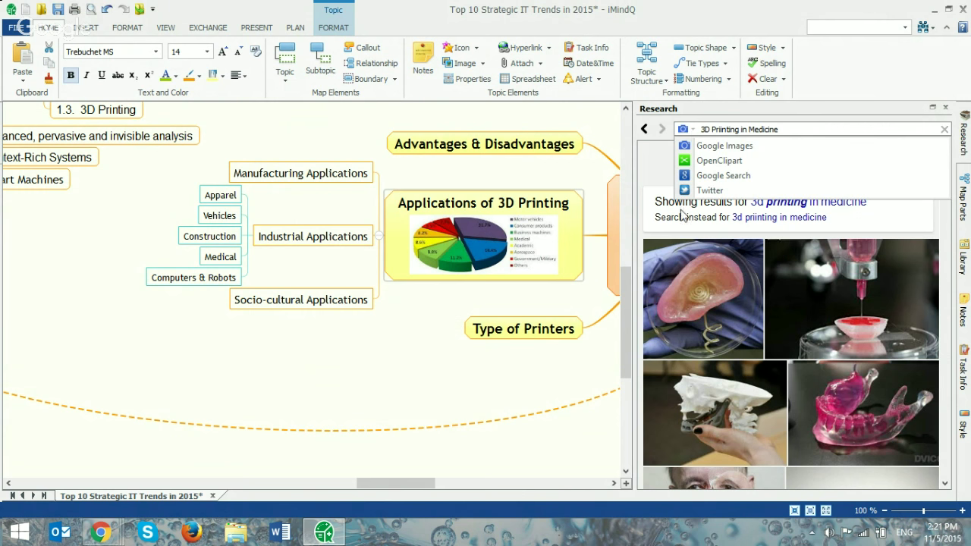
left_click(642, 231)
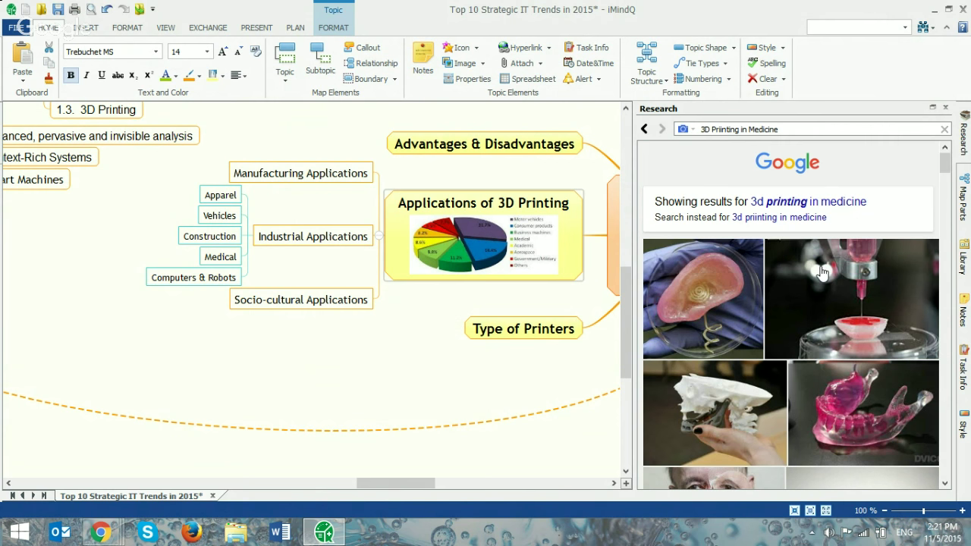
scroll(822, 273, "down", 1)
scroll(822, 273, "down", 2)
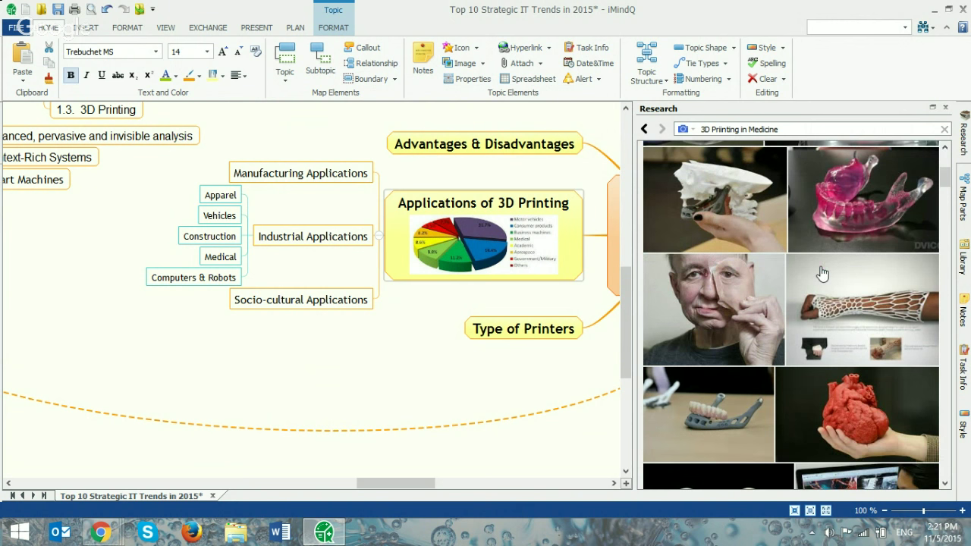
scroll(822, 273, "down", 3)
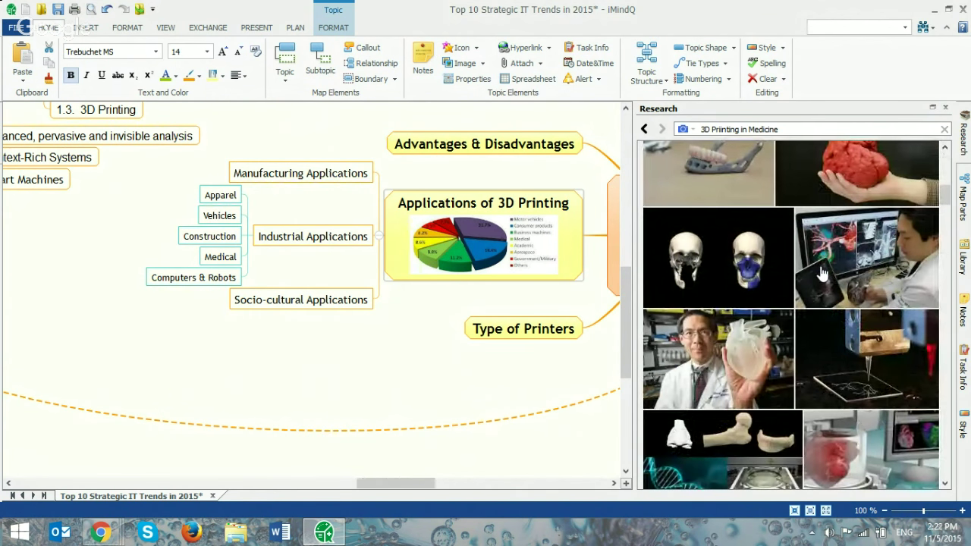